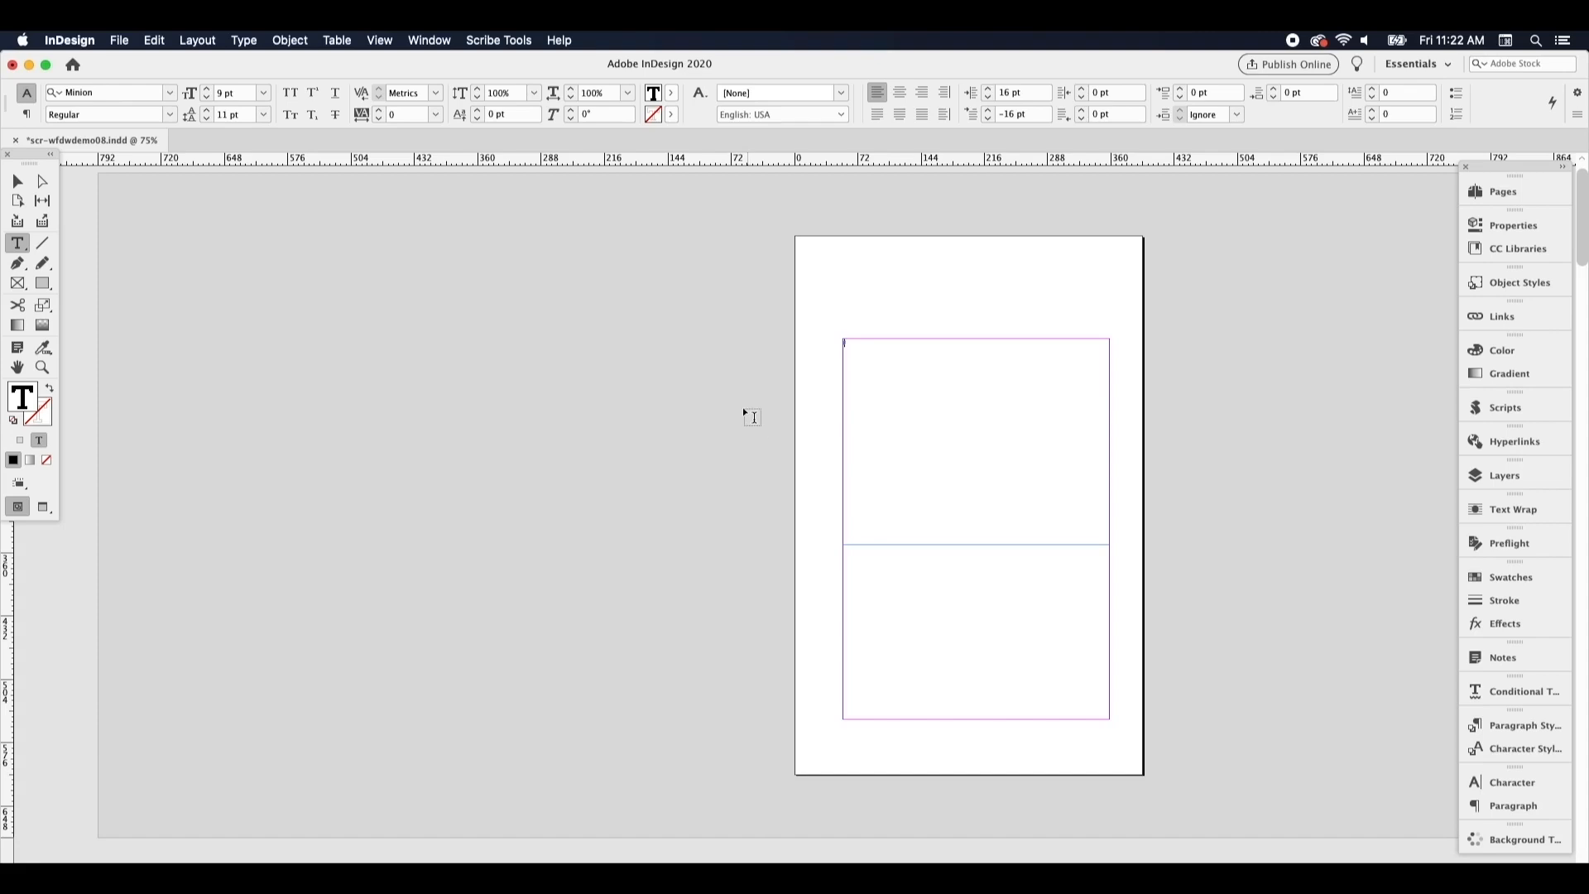
# Place the manuscript text file into the text frame on the book's first page
pyautogui.click(117, 39)
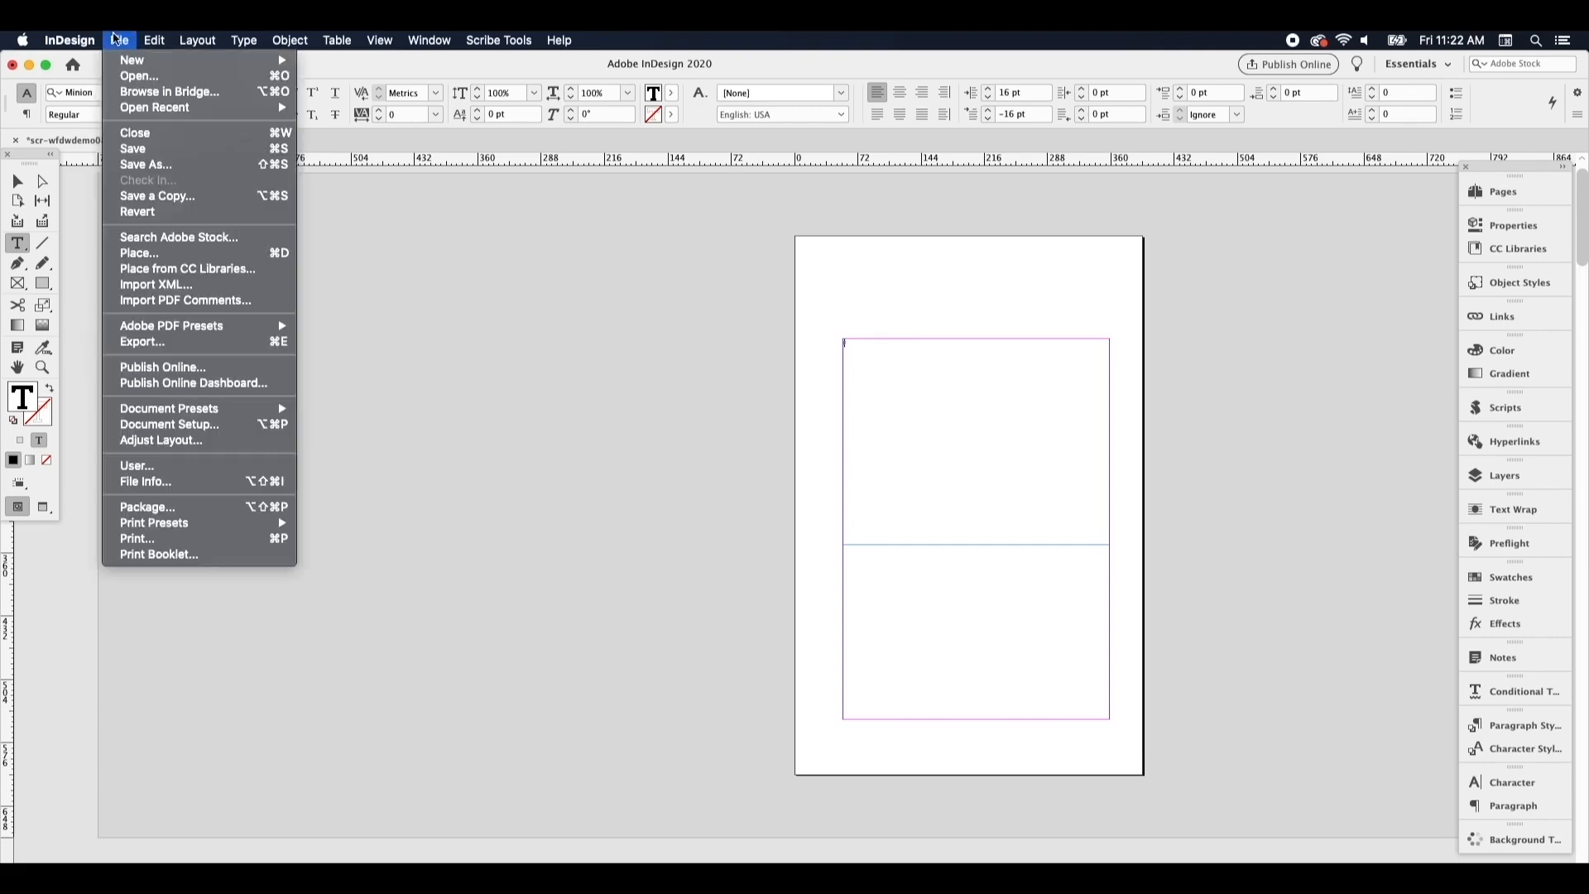
pyautogui.click(141, 253)
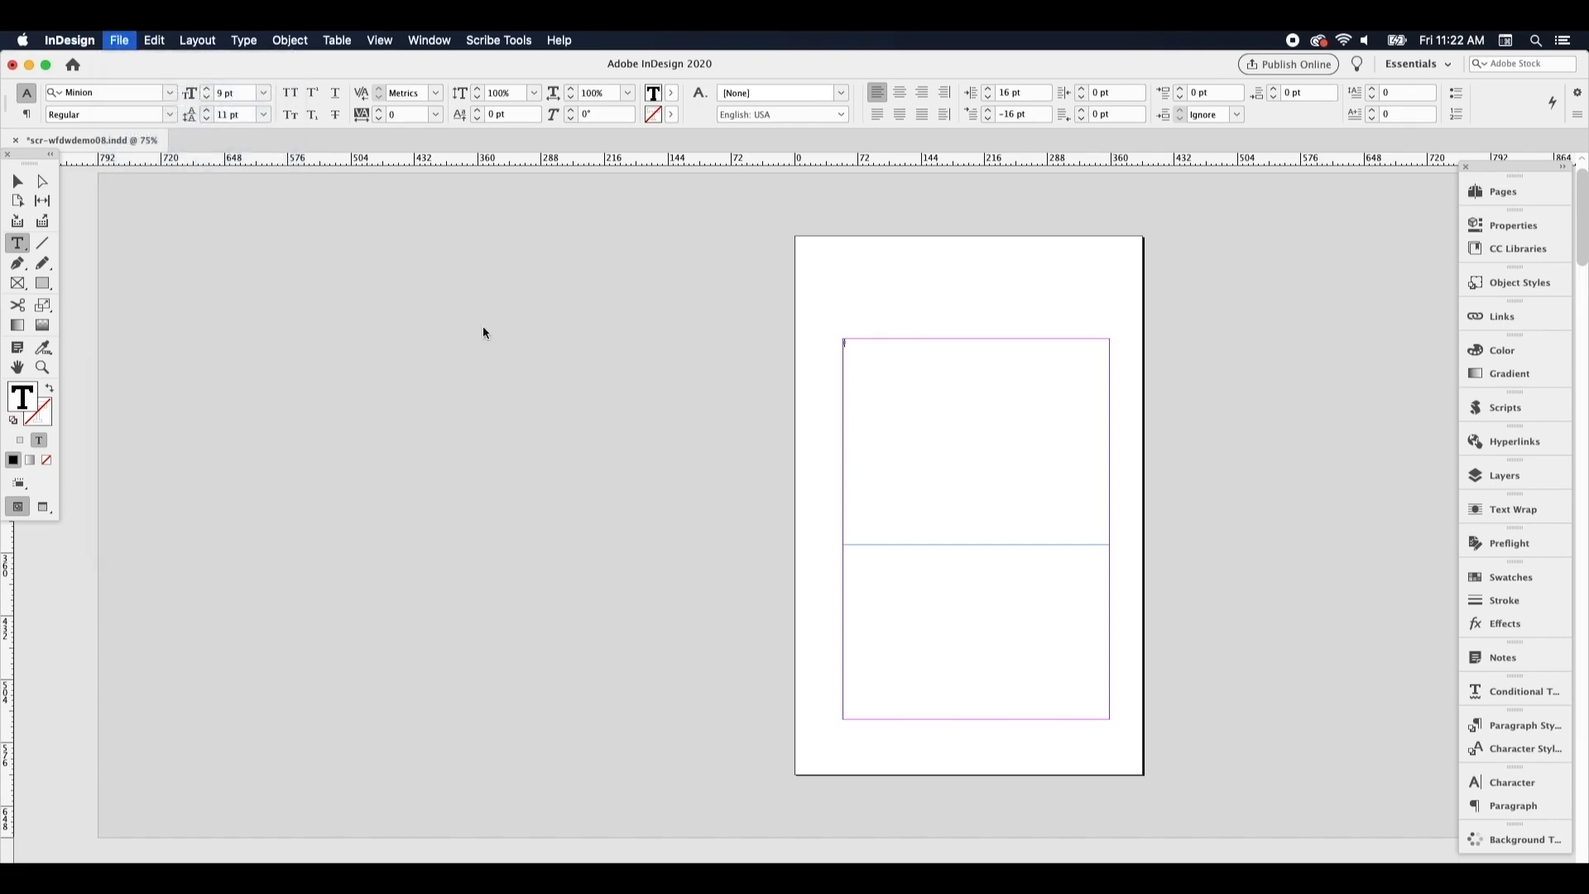
pyautogui.doubleClick(598, 192)
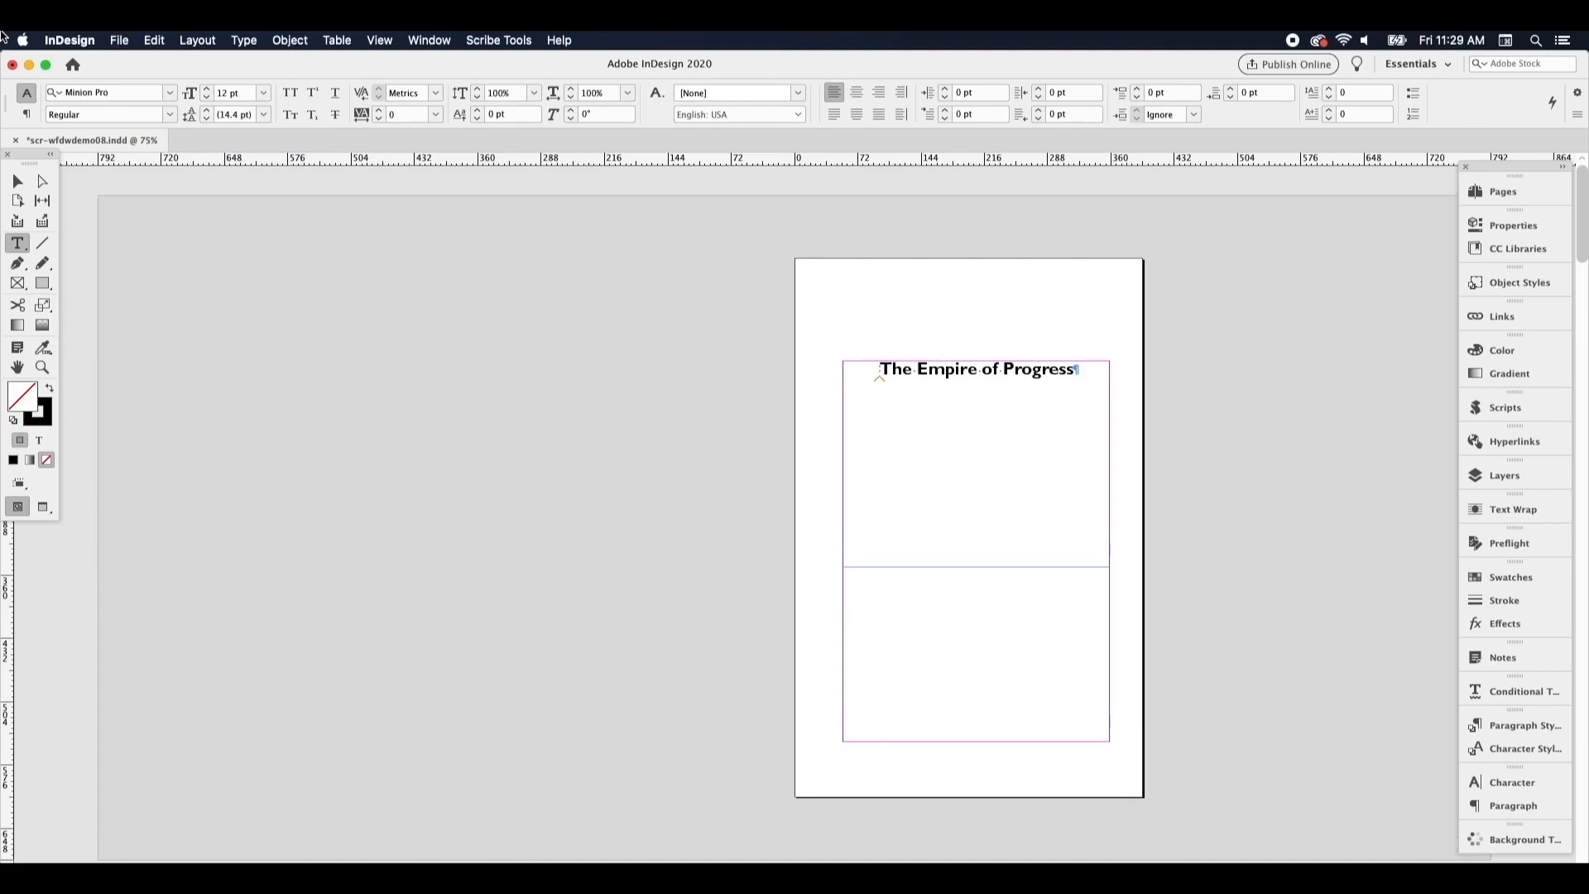
# Add a right-hand page 3 opposite page 2, based on the C-body master
pyautogui.hotkey('alt', 'pagedown')
pyautogui.hotkey('alt', 'pagedown')
pyautogui.hotkey('alt', 'pagedown')
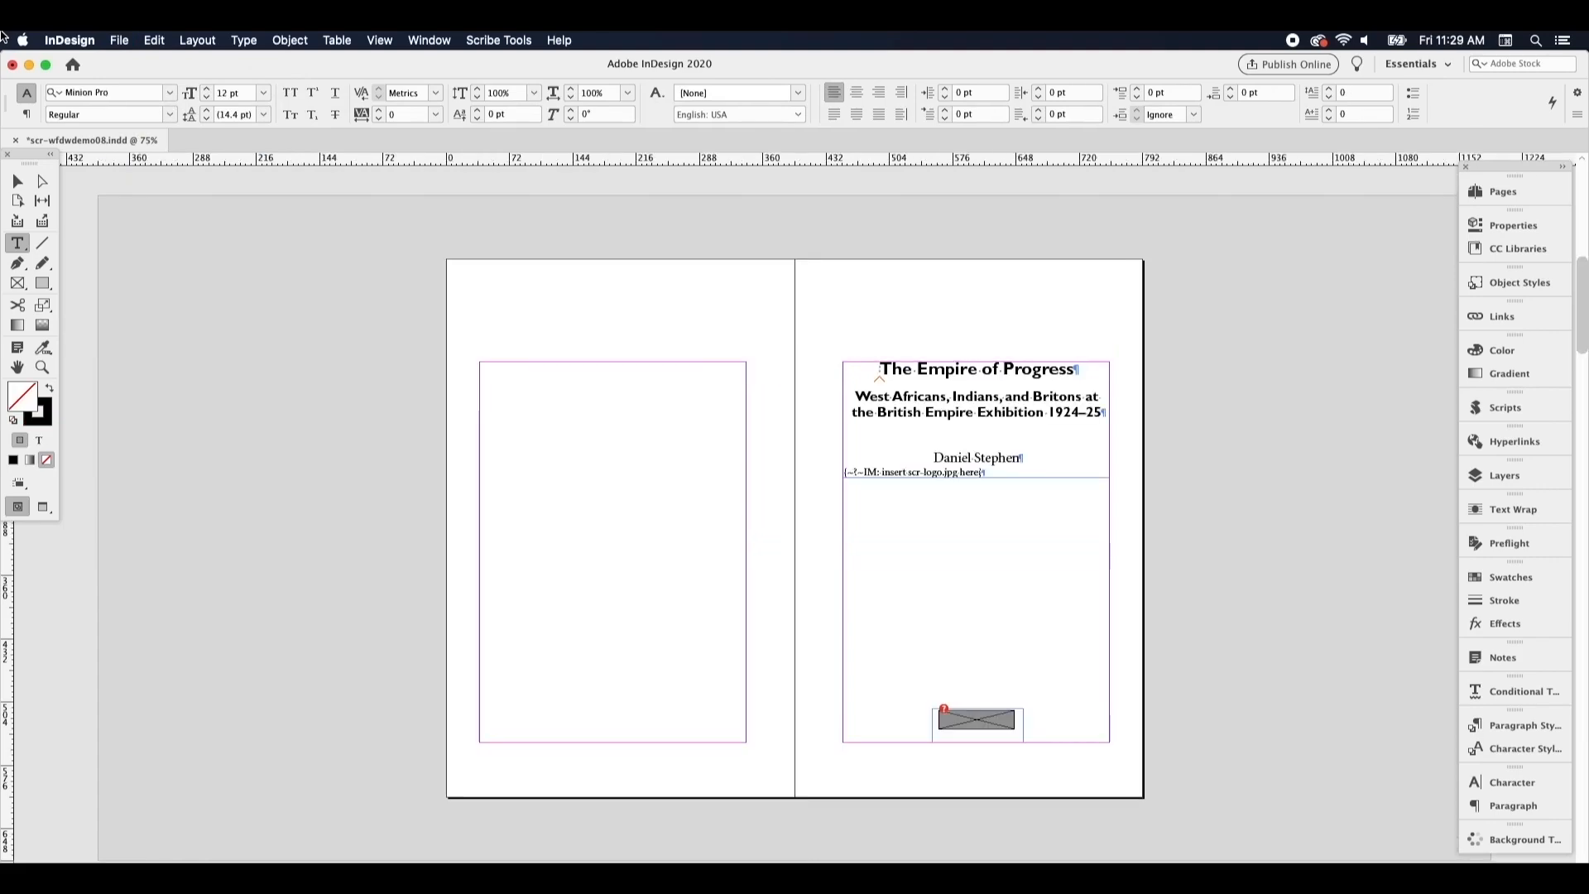
pyautogui.hotkey('alt', 'pagedown')
pyautogui.hotkey('alt', 'pagedown')
pyautogui.hotkey('alt', 'pagedown')
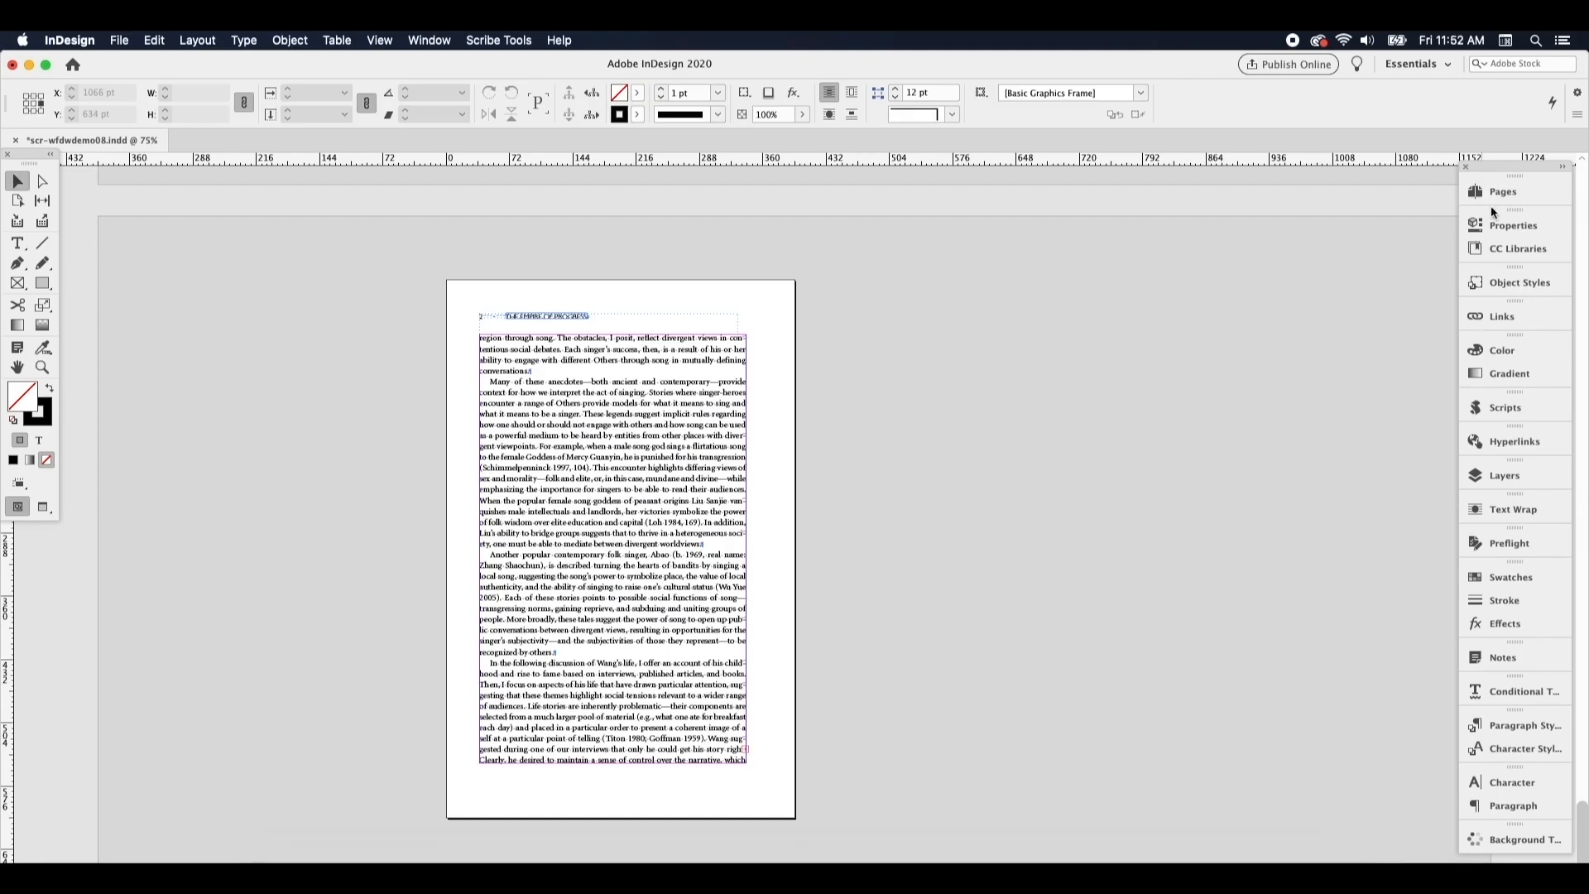
pyautogui.click(1494, 195)
pyautogui.moveTo(1432, 256); pyautogui.dragTo(1417, 711)
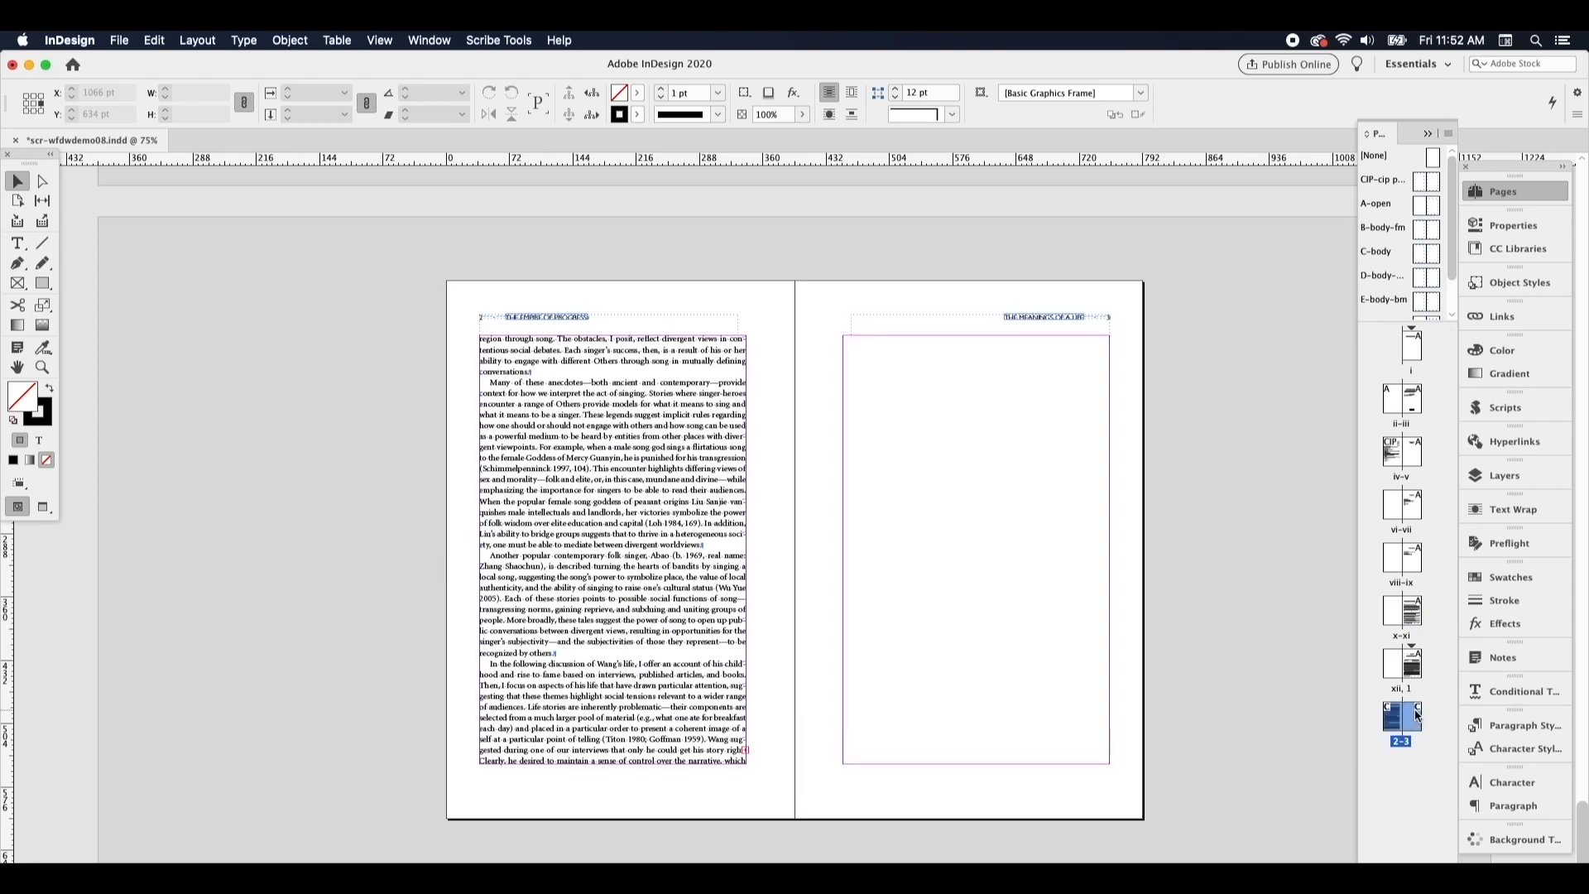
# Flow the overset text from the page 2 frame into the page 3 margins and onward
pyautogui.click(711, 713)
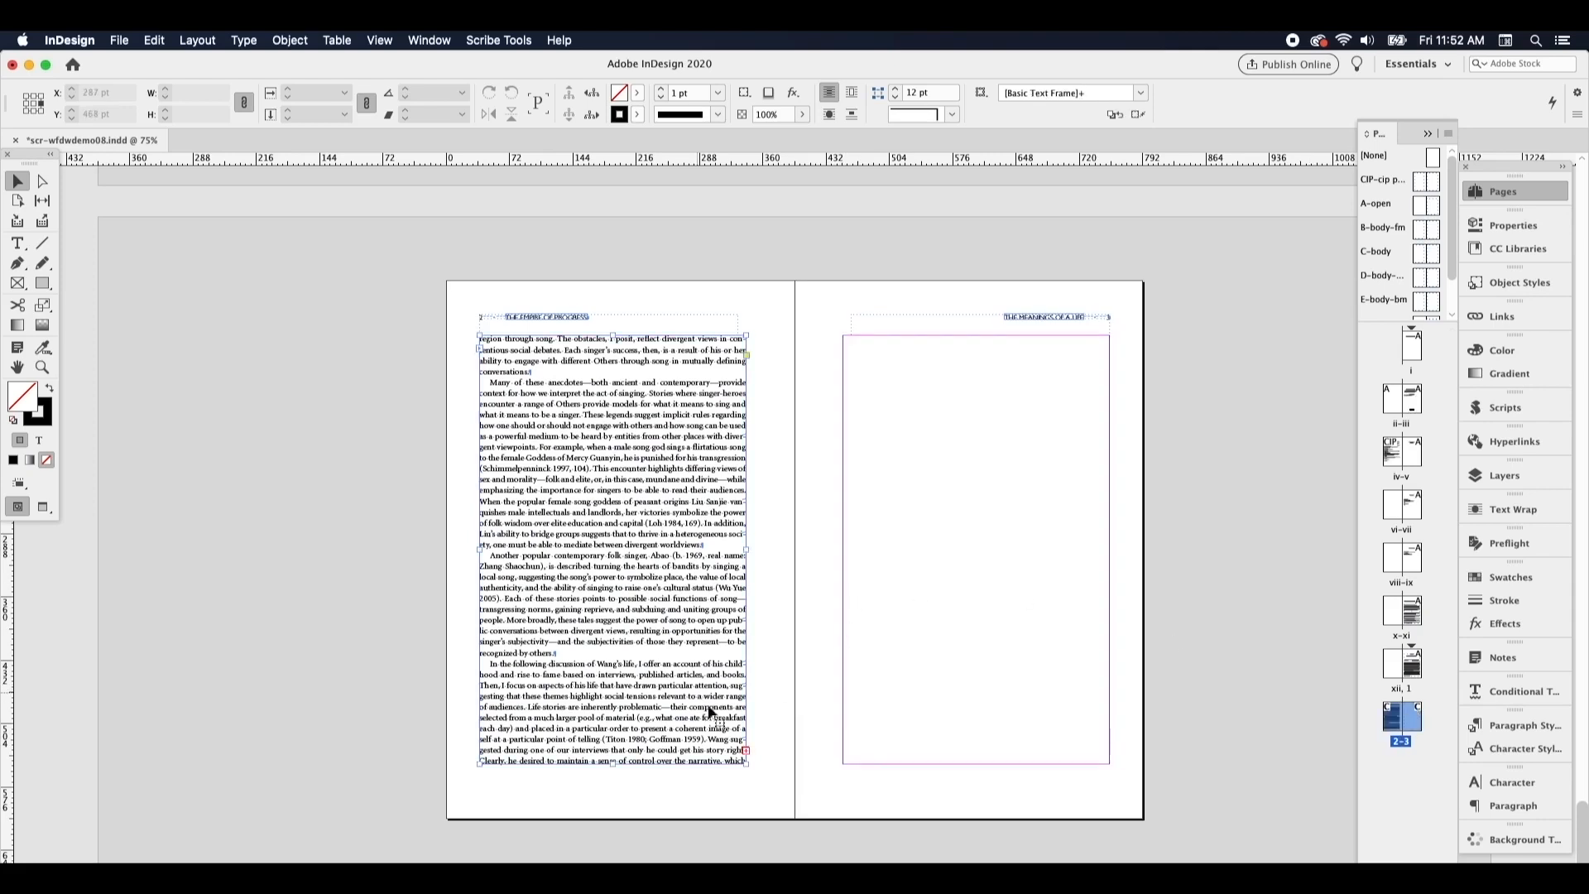
pyautogui.click(747, 753)
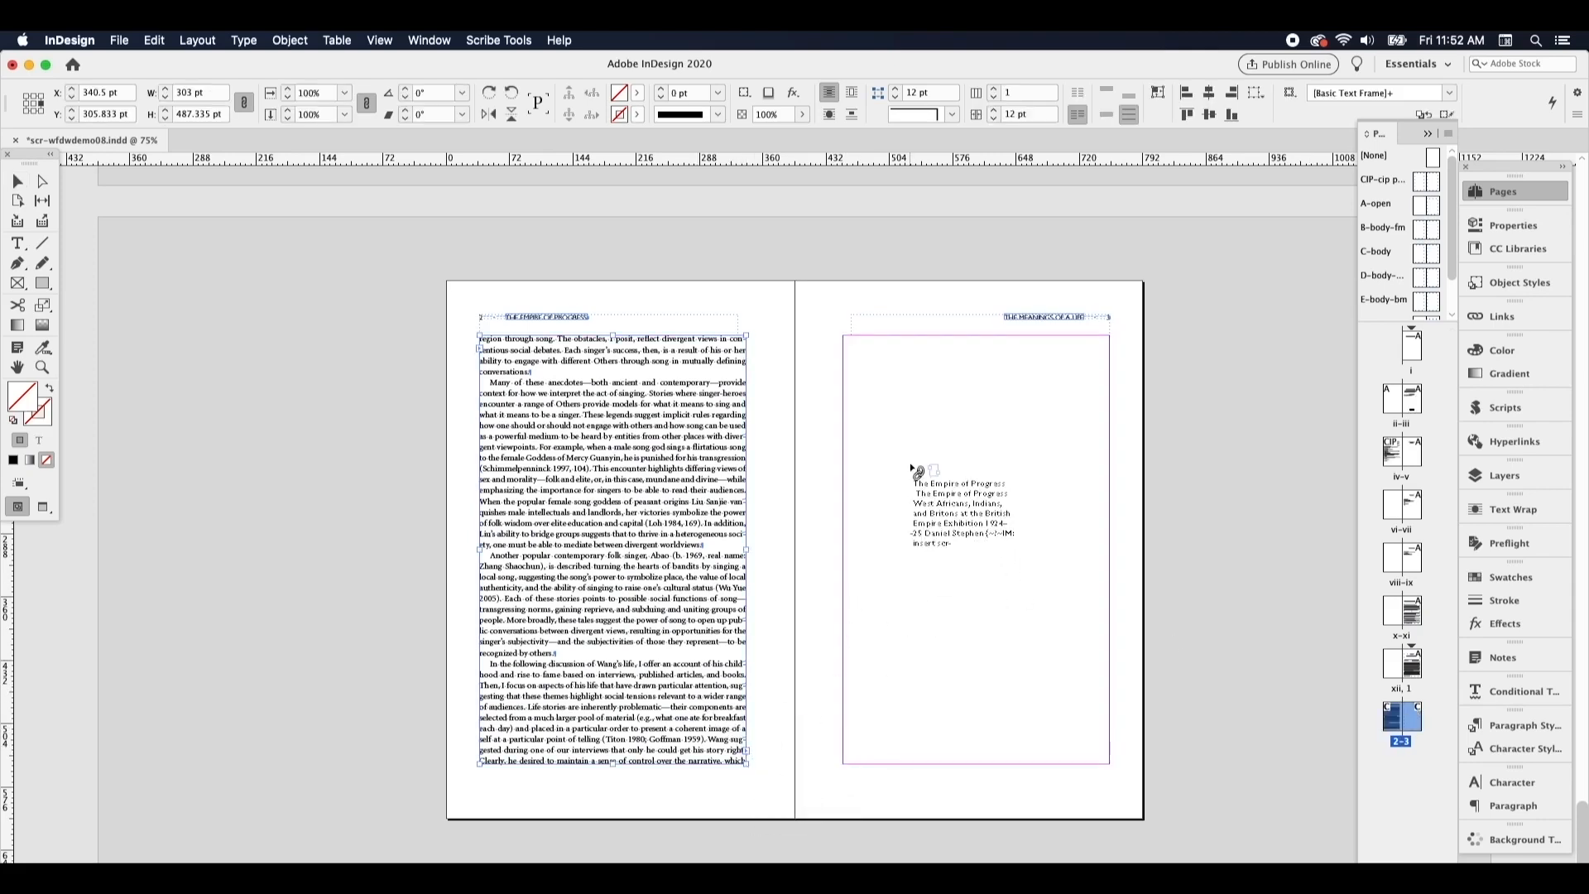
pyautogui.keyDown('shift'); pyautogui.click(879, 356); pyautogui.keyUp('shift')
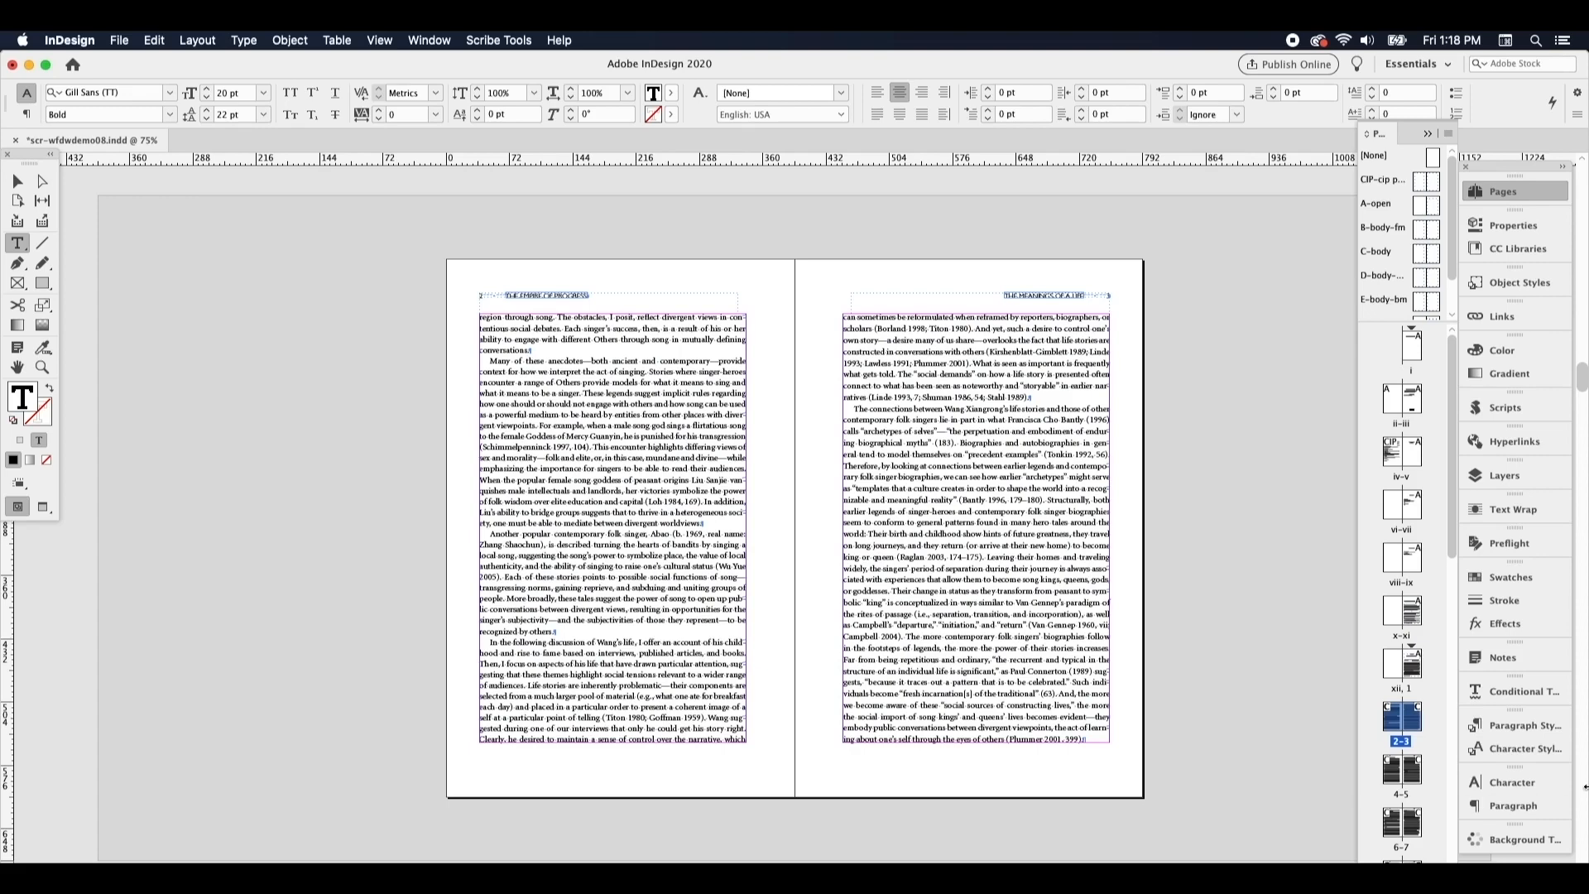
# Open the bqs paragraph style for editing and base it on the bqf style
pyautogui.click(1529, 728)
pyautogui.click(1326, 762)
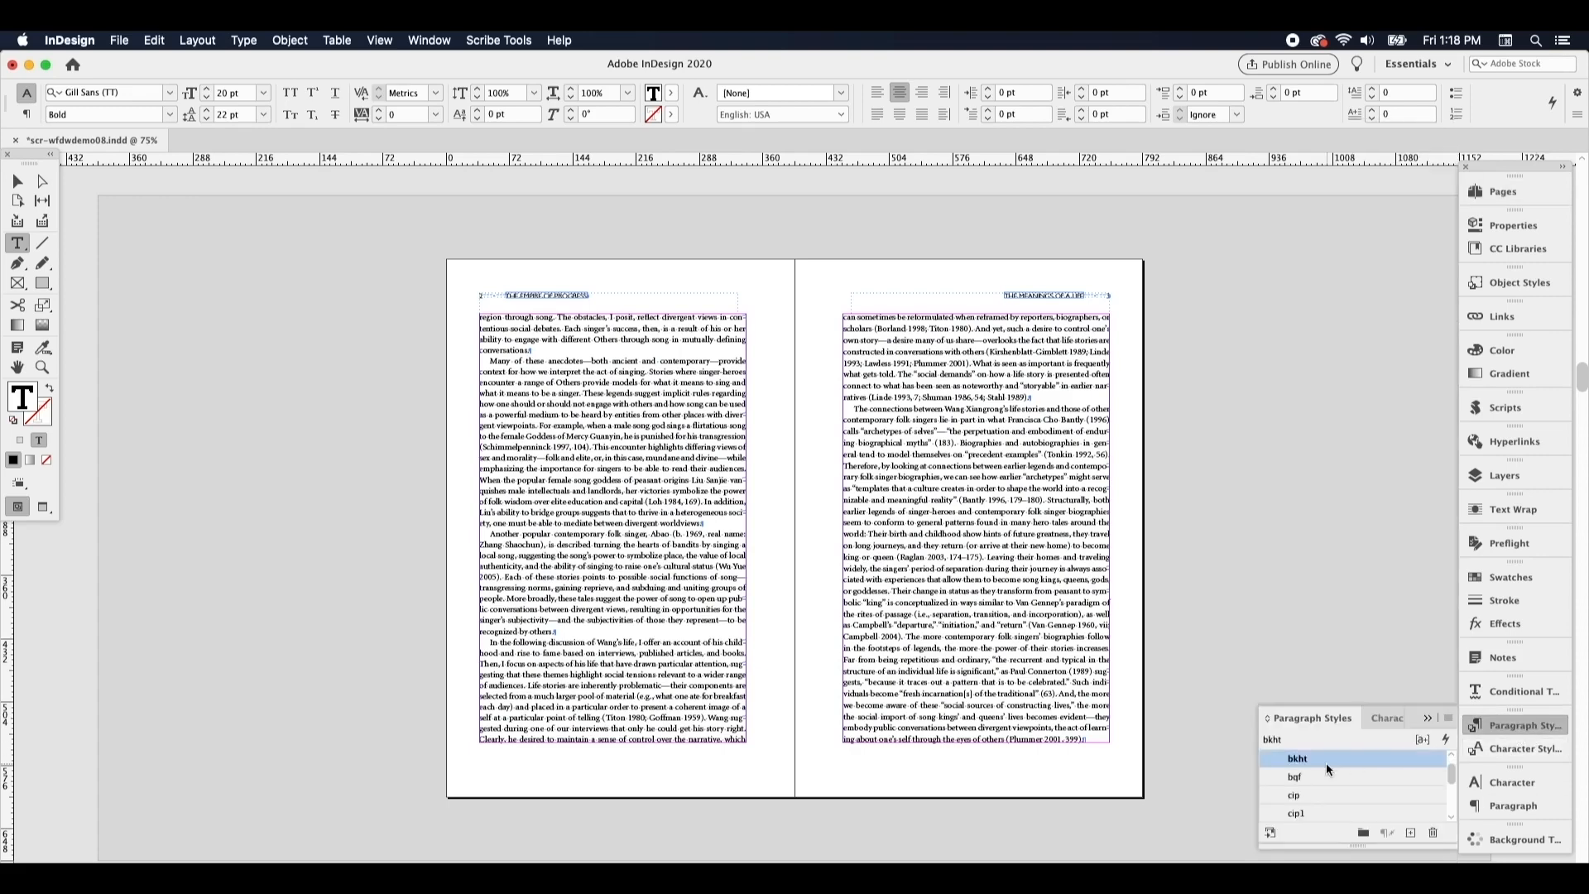
pyautogui.scroll(-5, 1325, 762)
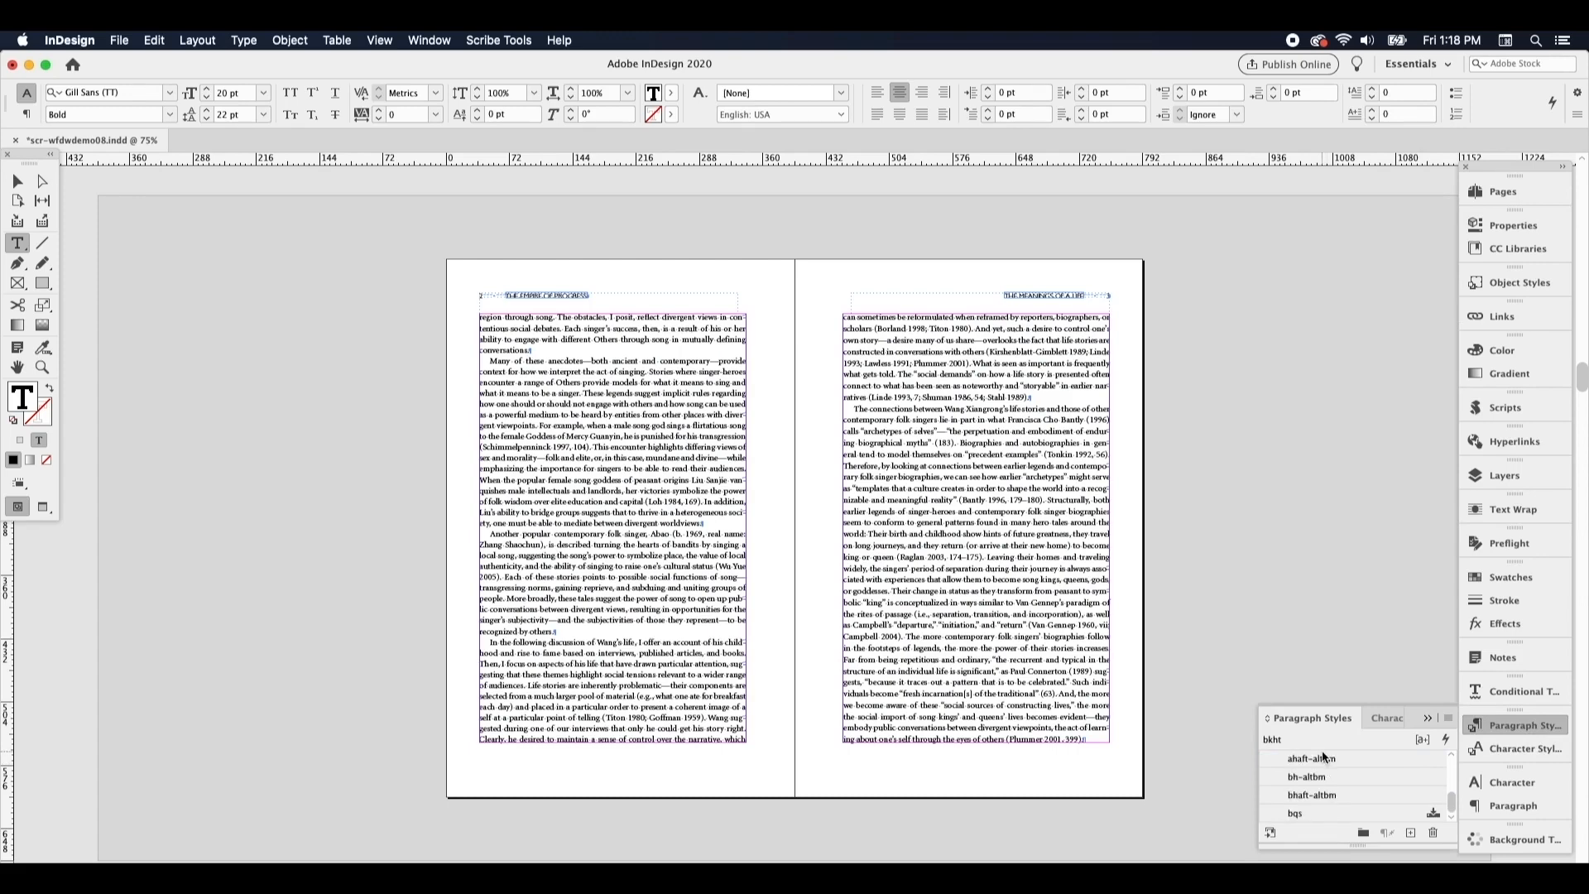
pyautogui.rightClick(1320, 820)
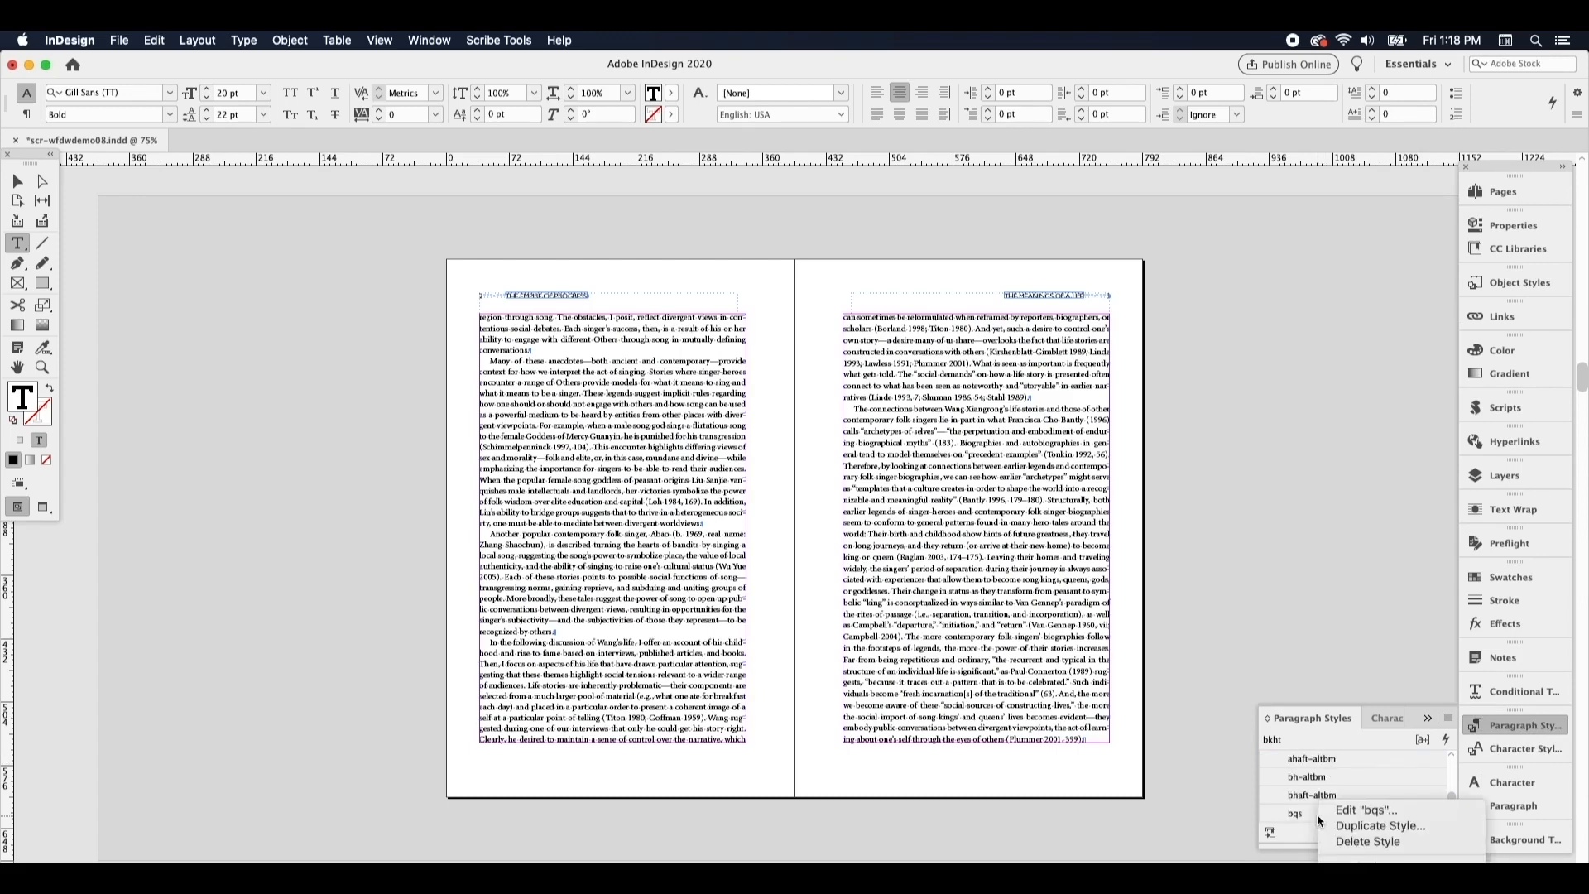
pyautogui.click(1359, 810)
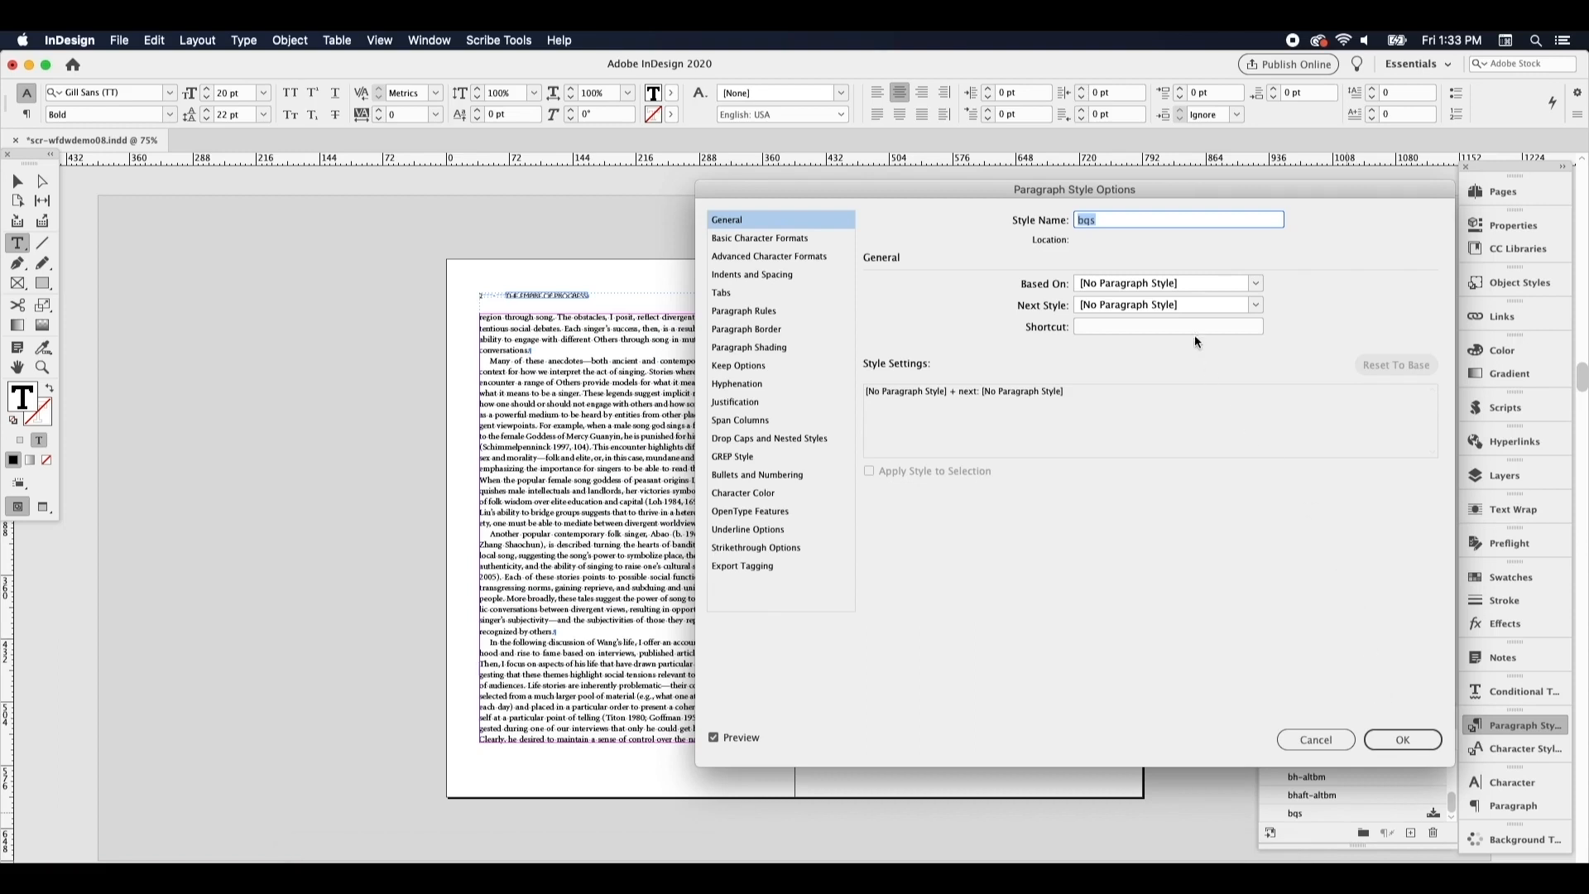
pyautogui.click(1166, 286)
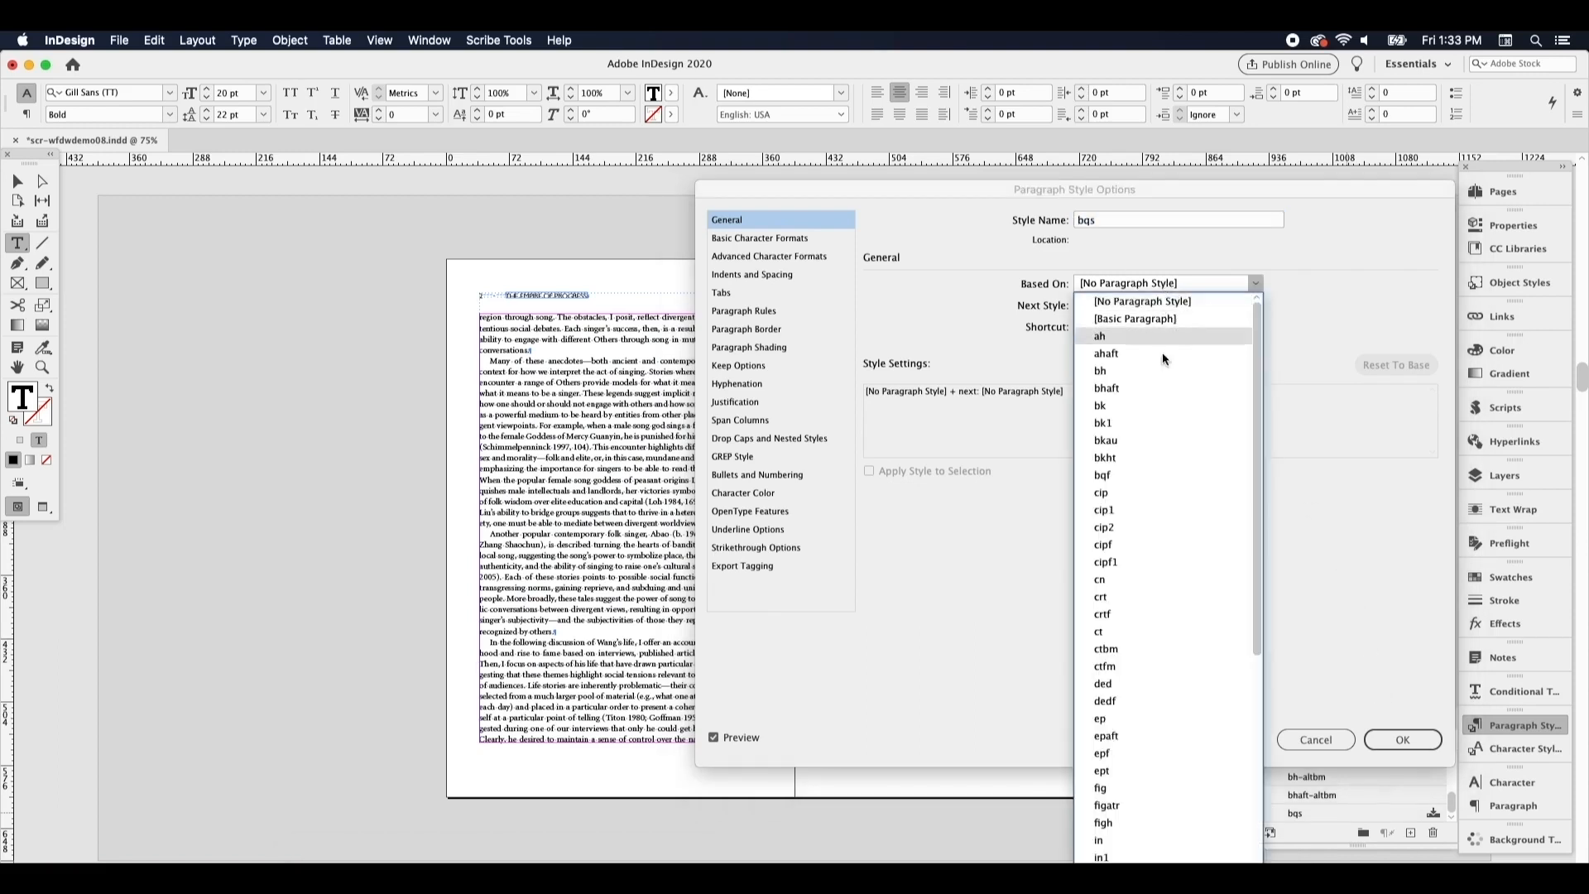
pyautogui.click(1161, 476)
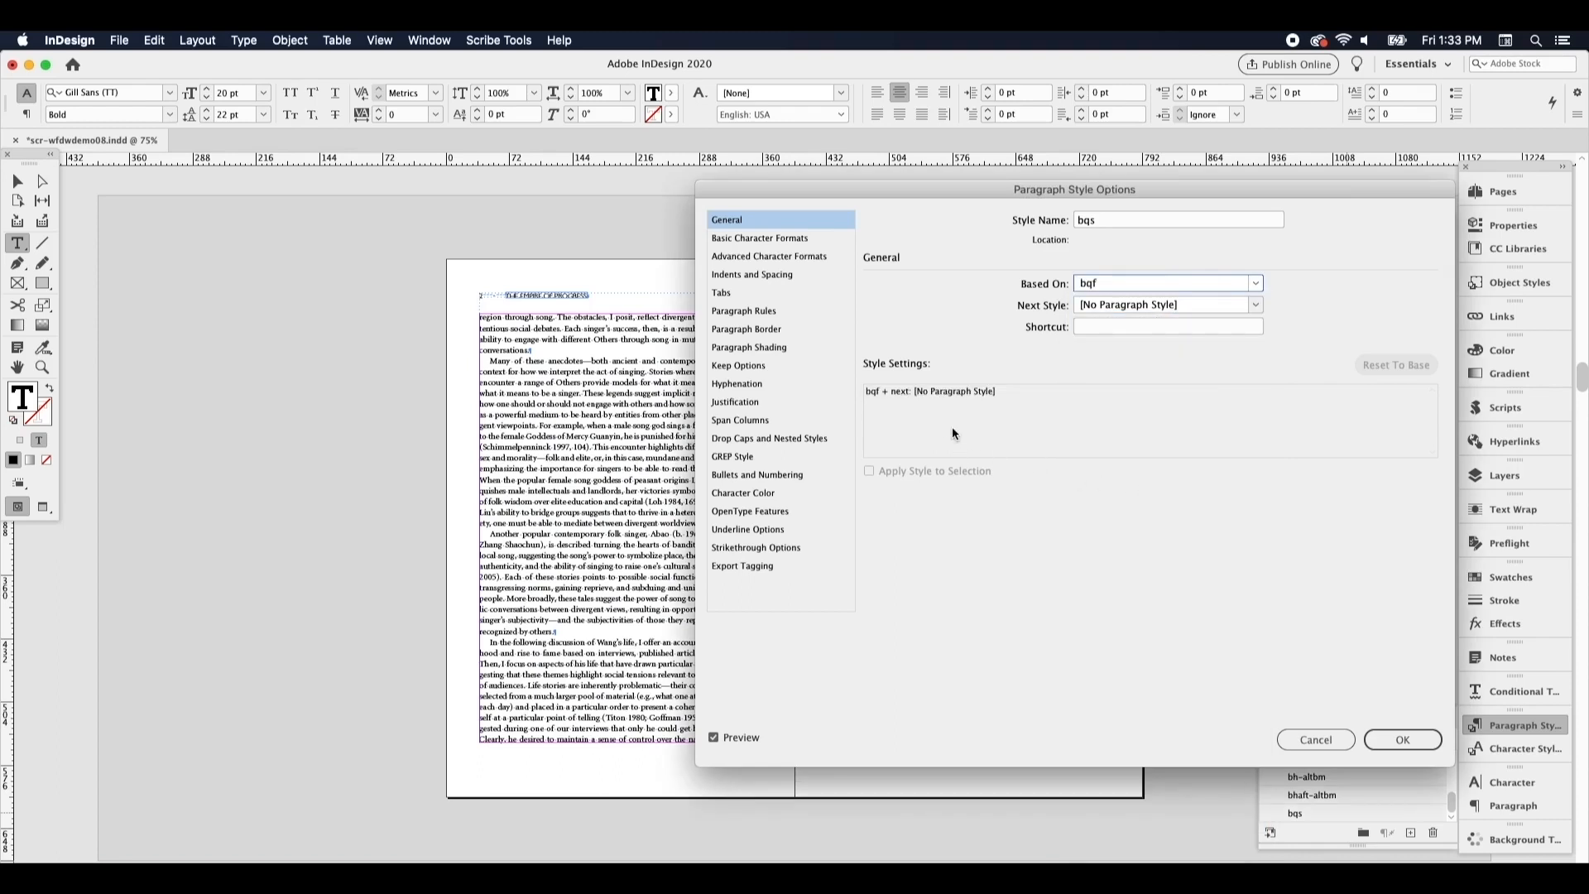
# Set the bqs style's space after to 13 pt, matching its space before, and save the style
pyautogui.click(793, 277)
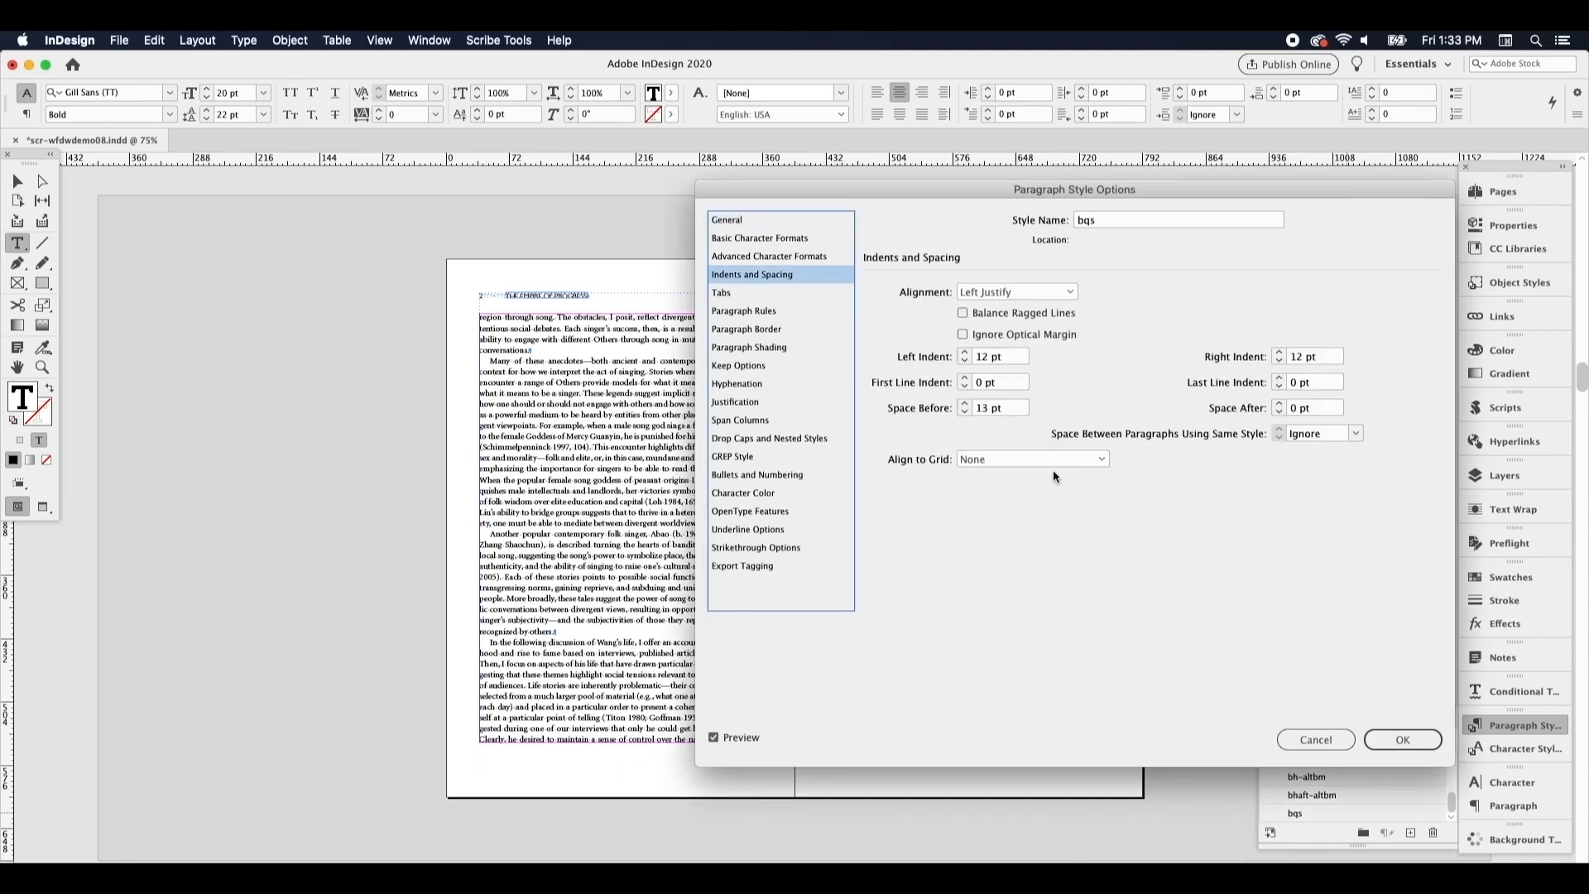
pyautogui.click(998, 408)
pyautogui.press('super+c')
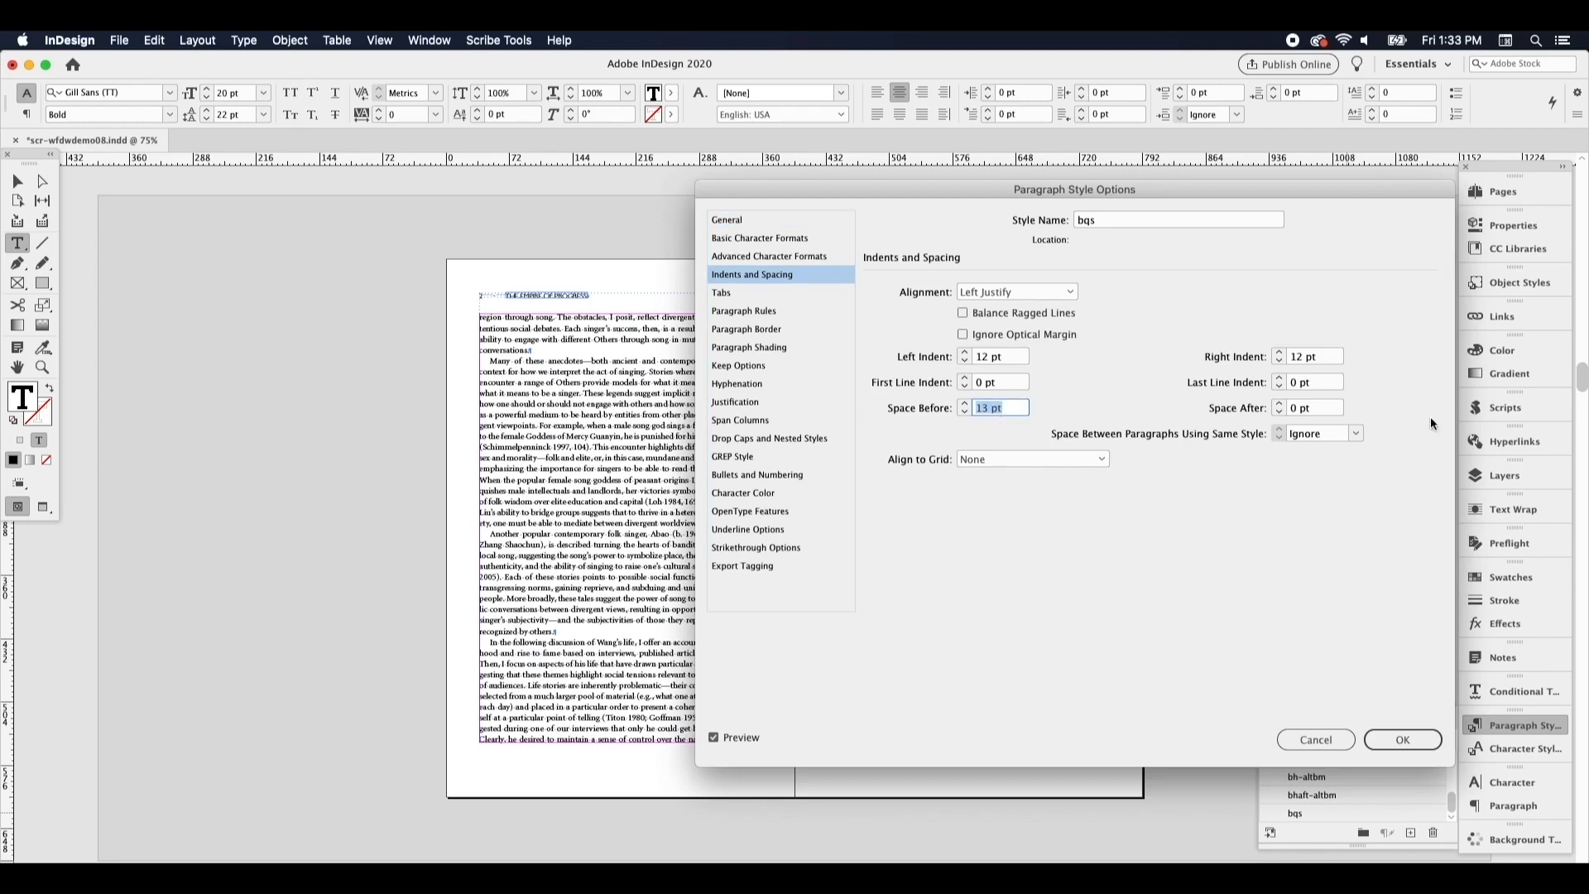
pyautogui.click(1318, 409)
pyautogui.press('super+v')
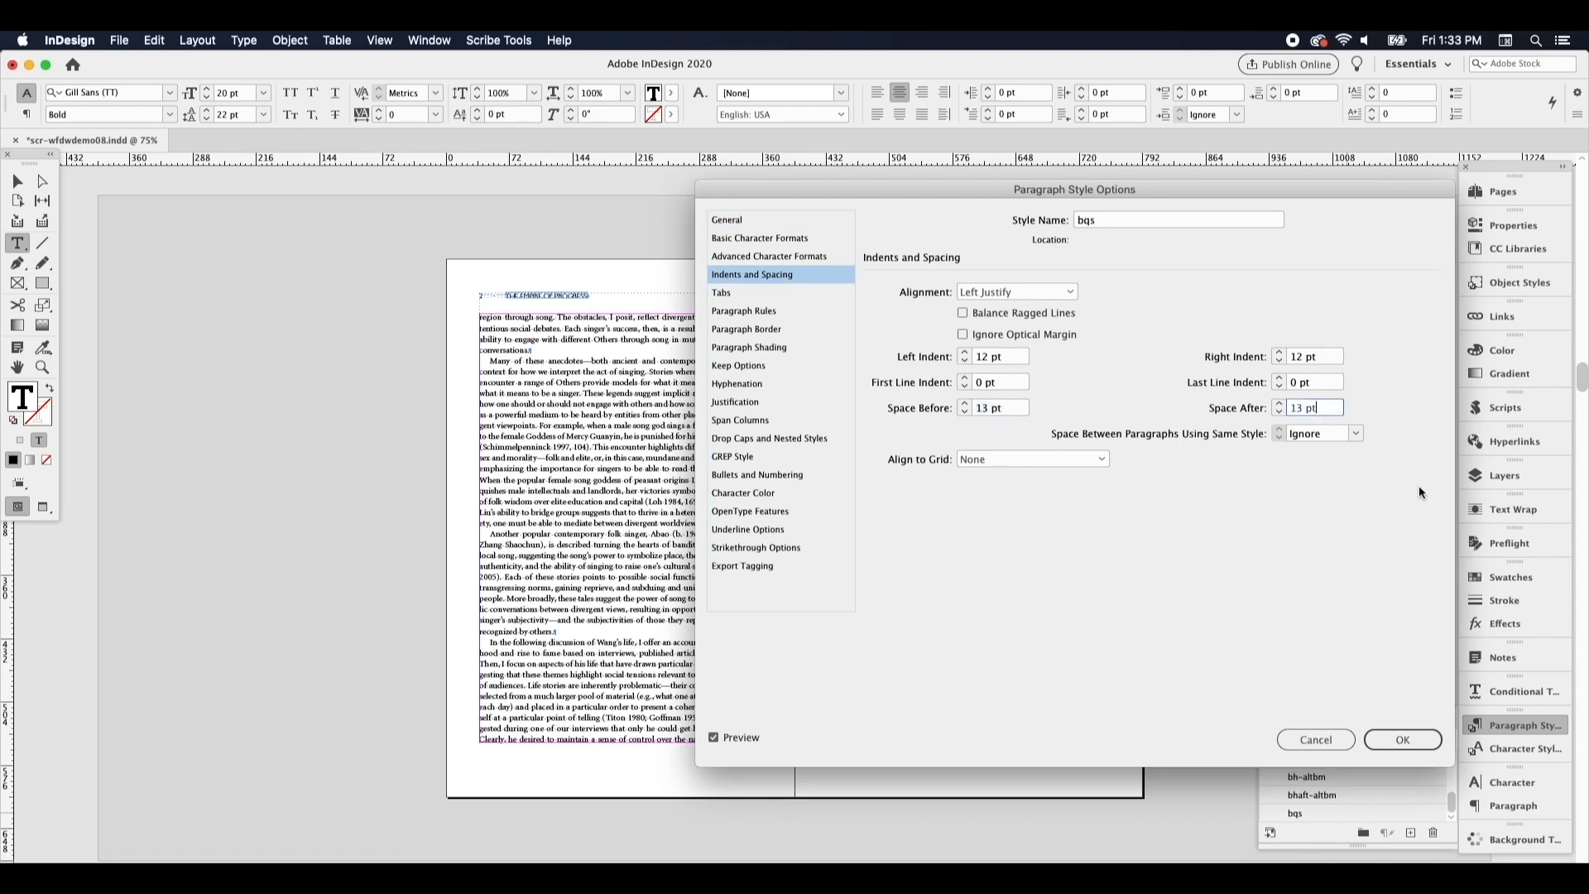
pyautogui.click(1407, 741)
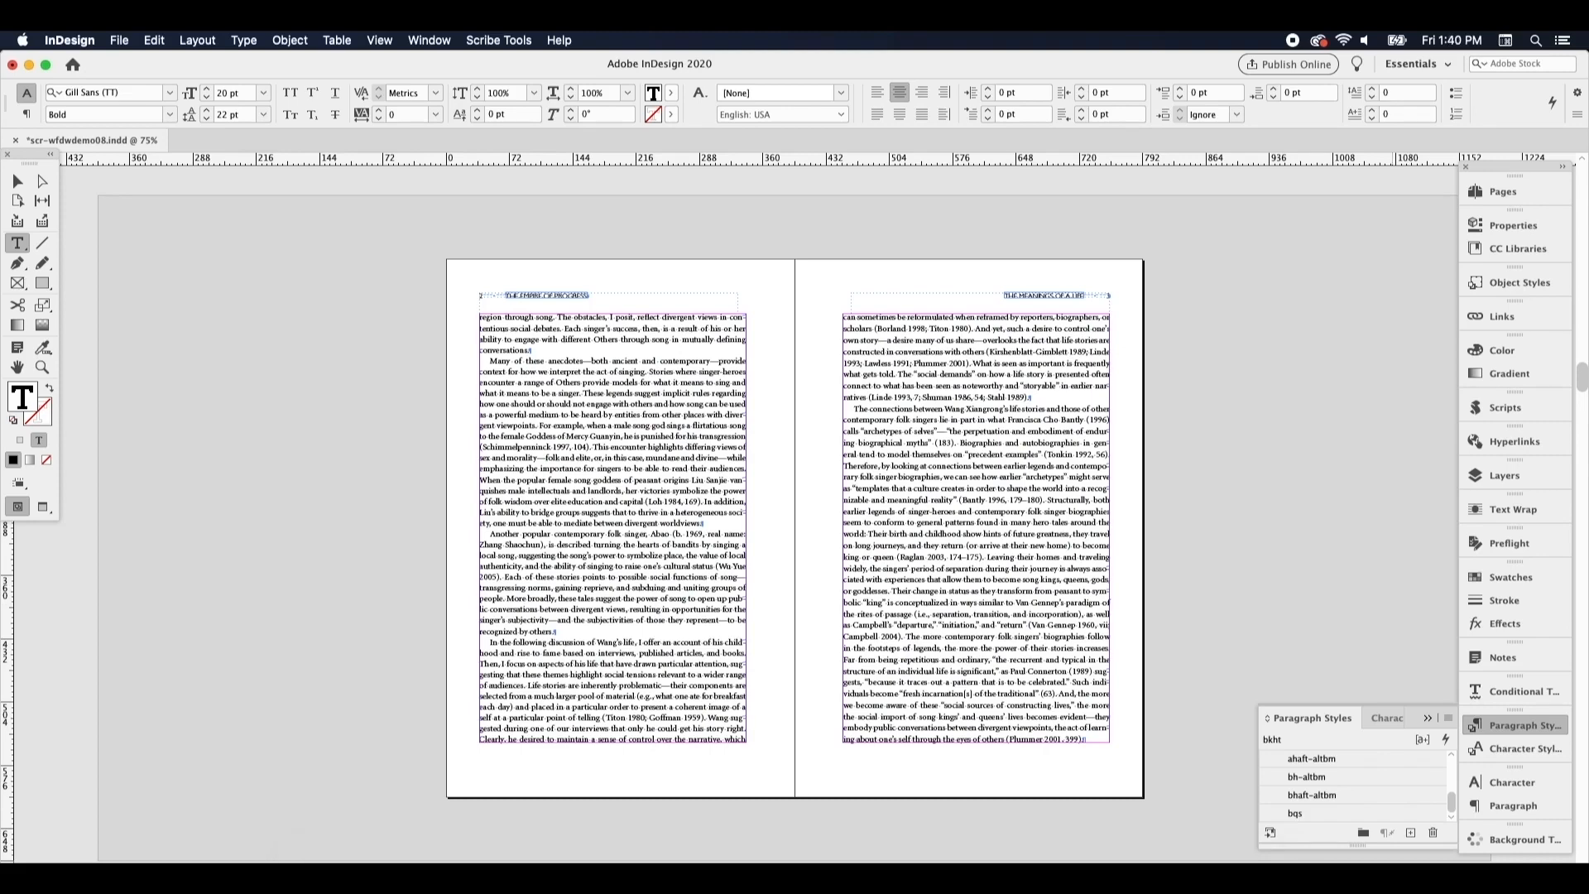
# Rebreak the document's URLs with Scribe Tools, applying the url style to all unstyled URL-like text and breaking after slashes
pyautogui.click(525, 38)
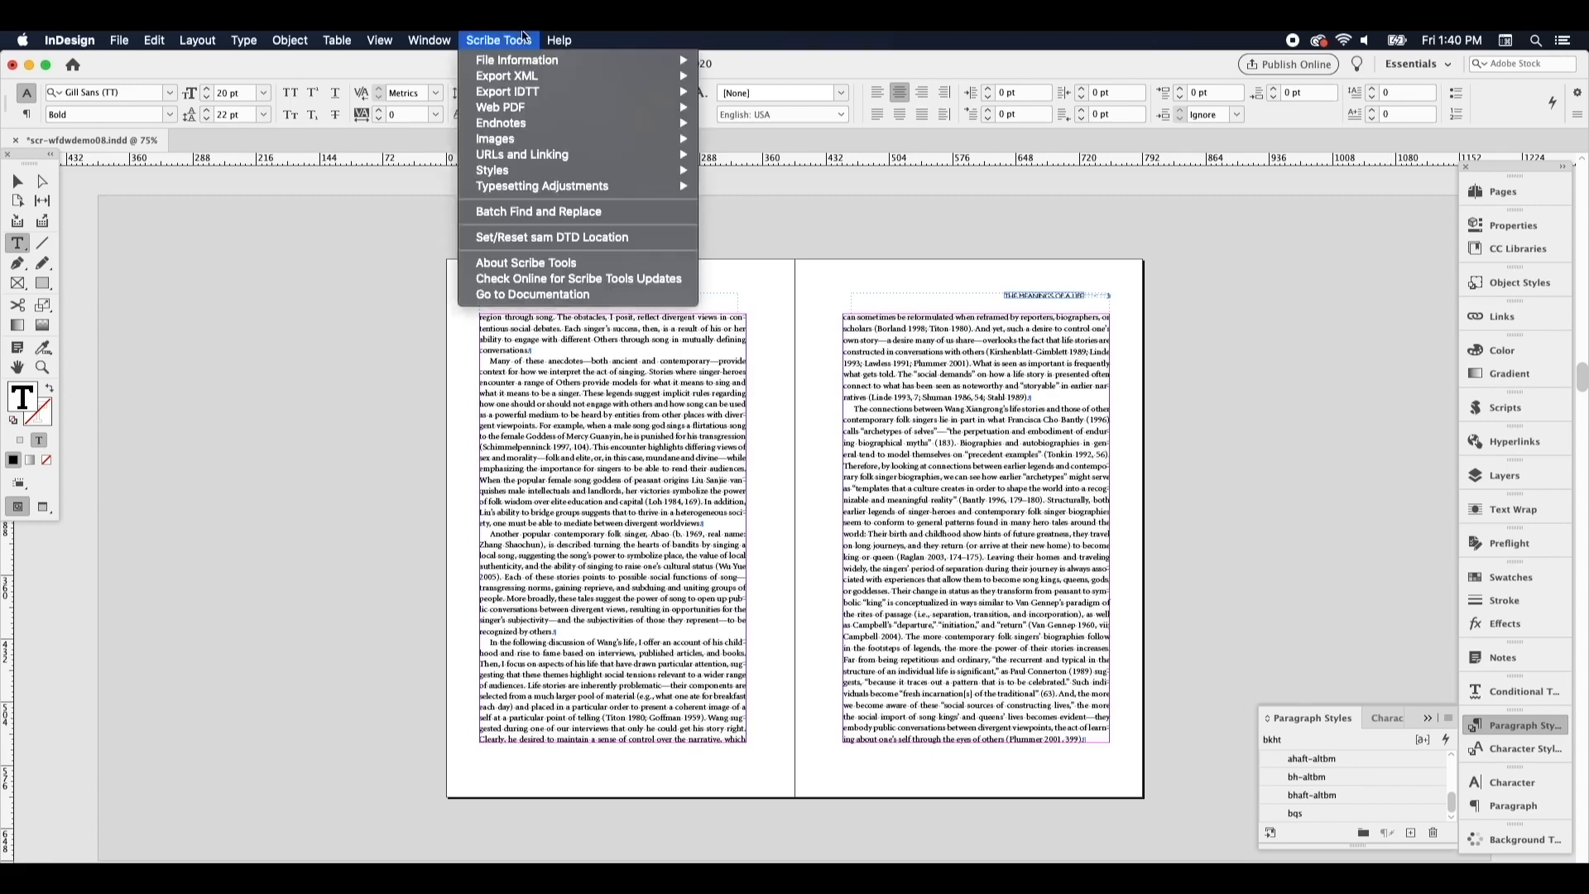
pyautogui.moveTo(567, 155)
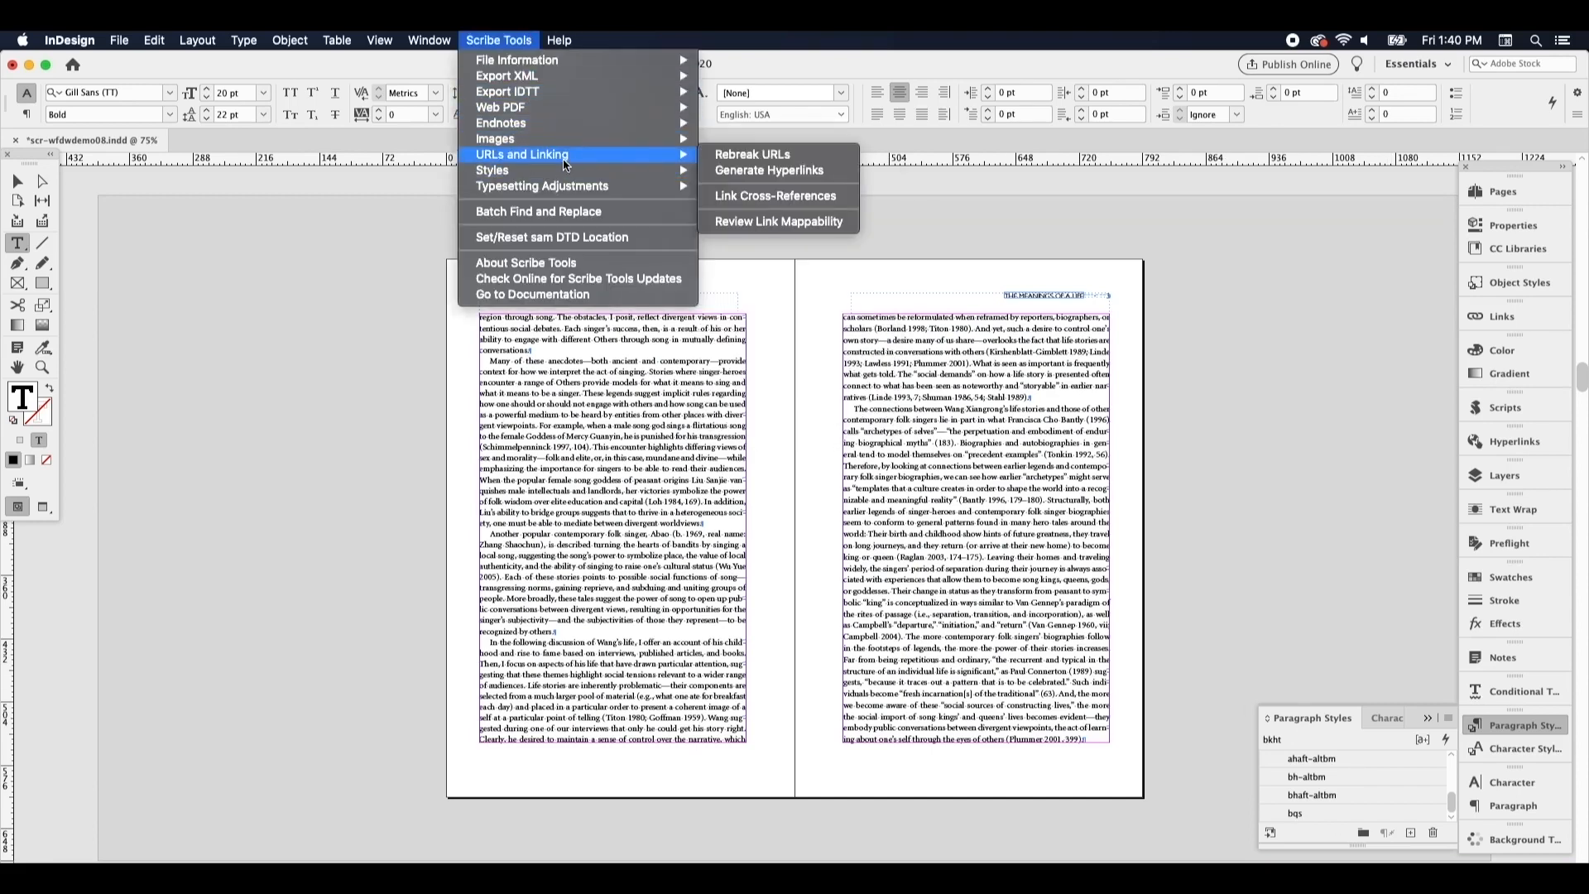
pyautogui.click(790, 155)
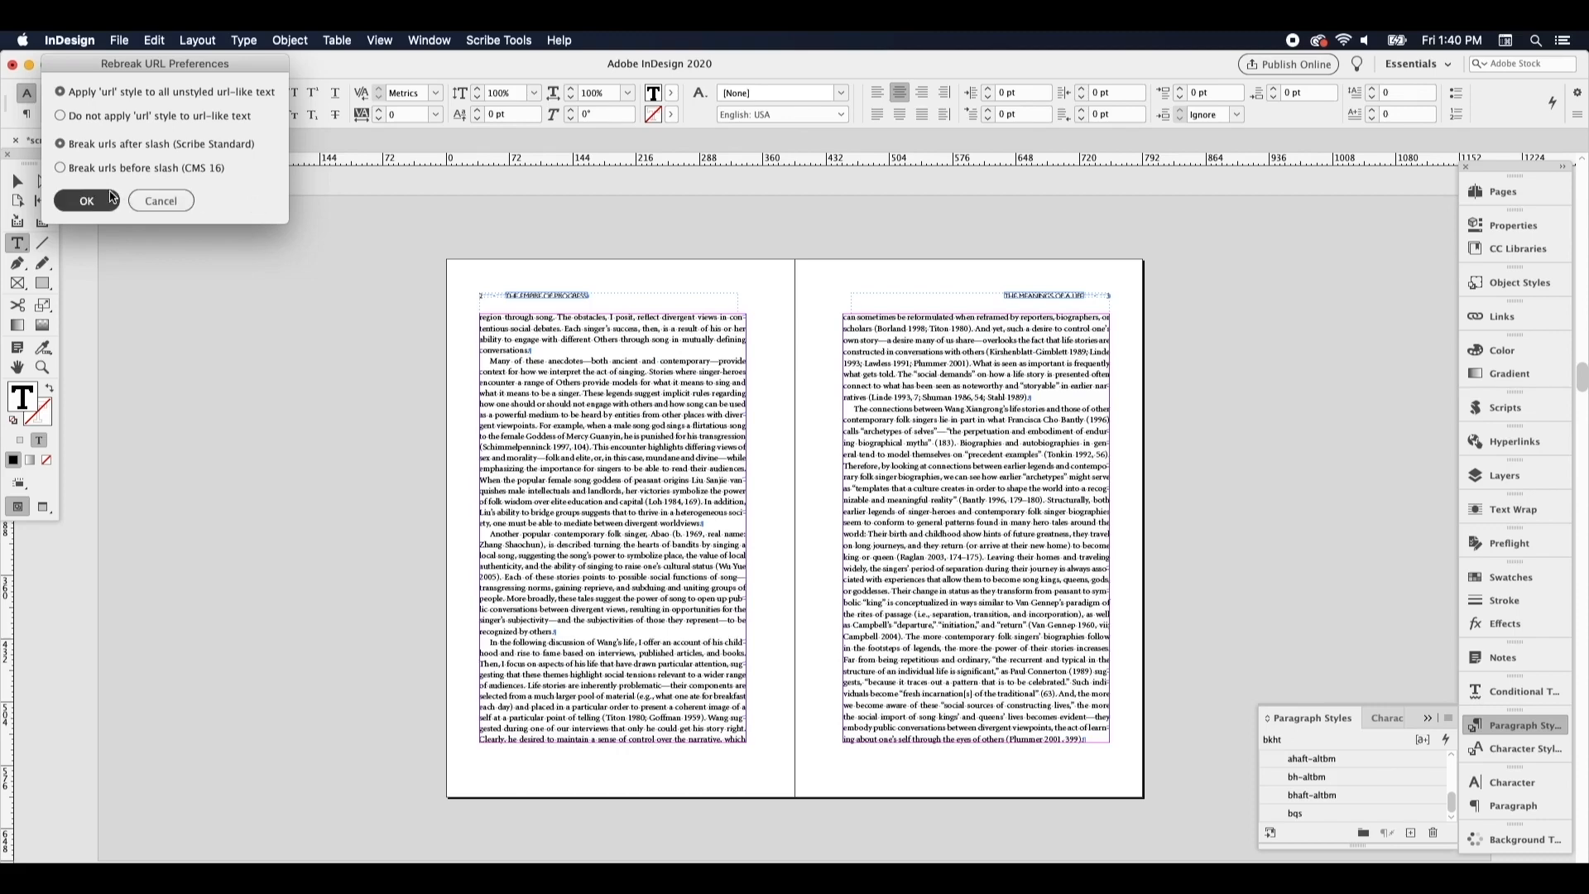
pyautogui.click(110, 199)
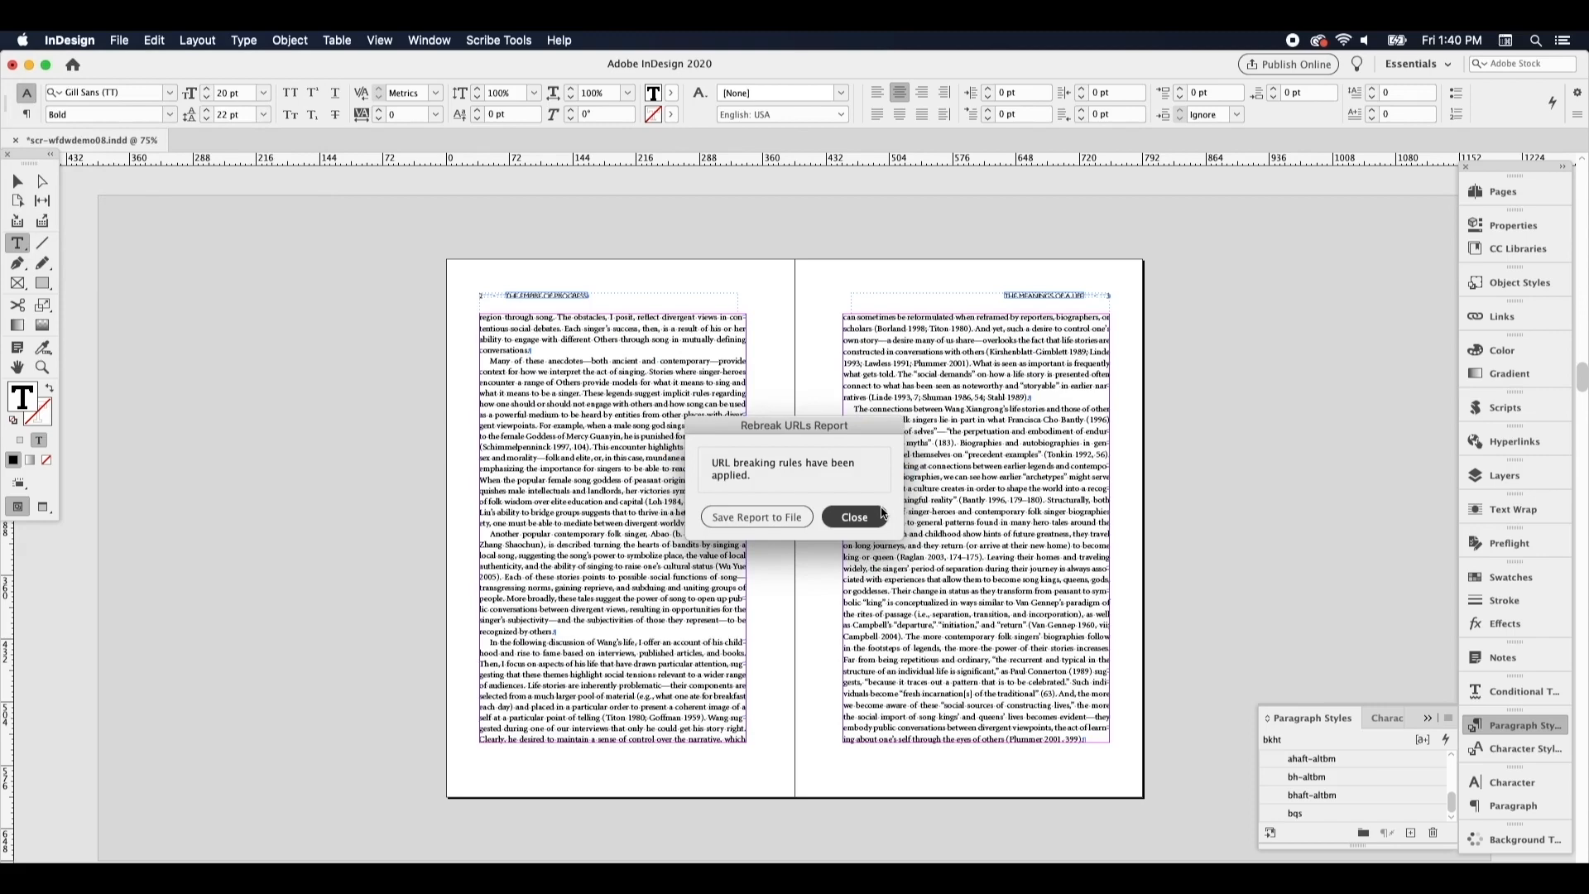
pyautogui.click(854, 516)
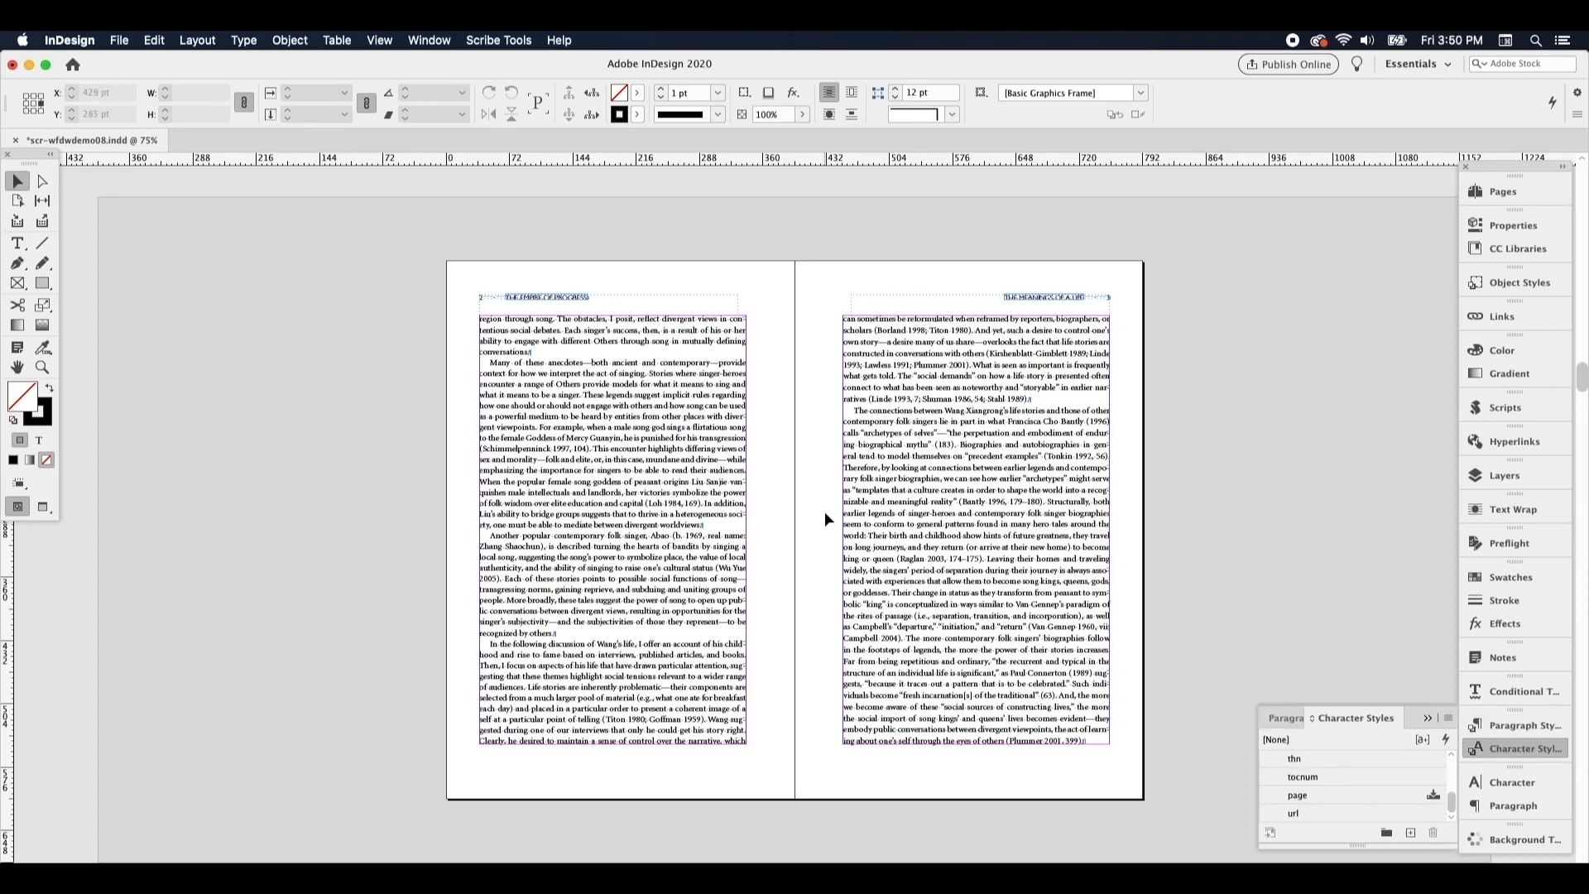
# Find text formatted with the url character style in the document and check how the bibliography URL breaks
pyautogui.press('super+f')
pyautogui.click(1178, 375)
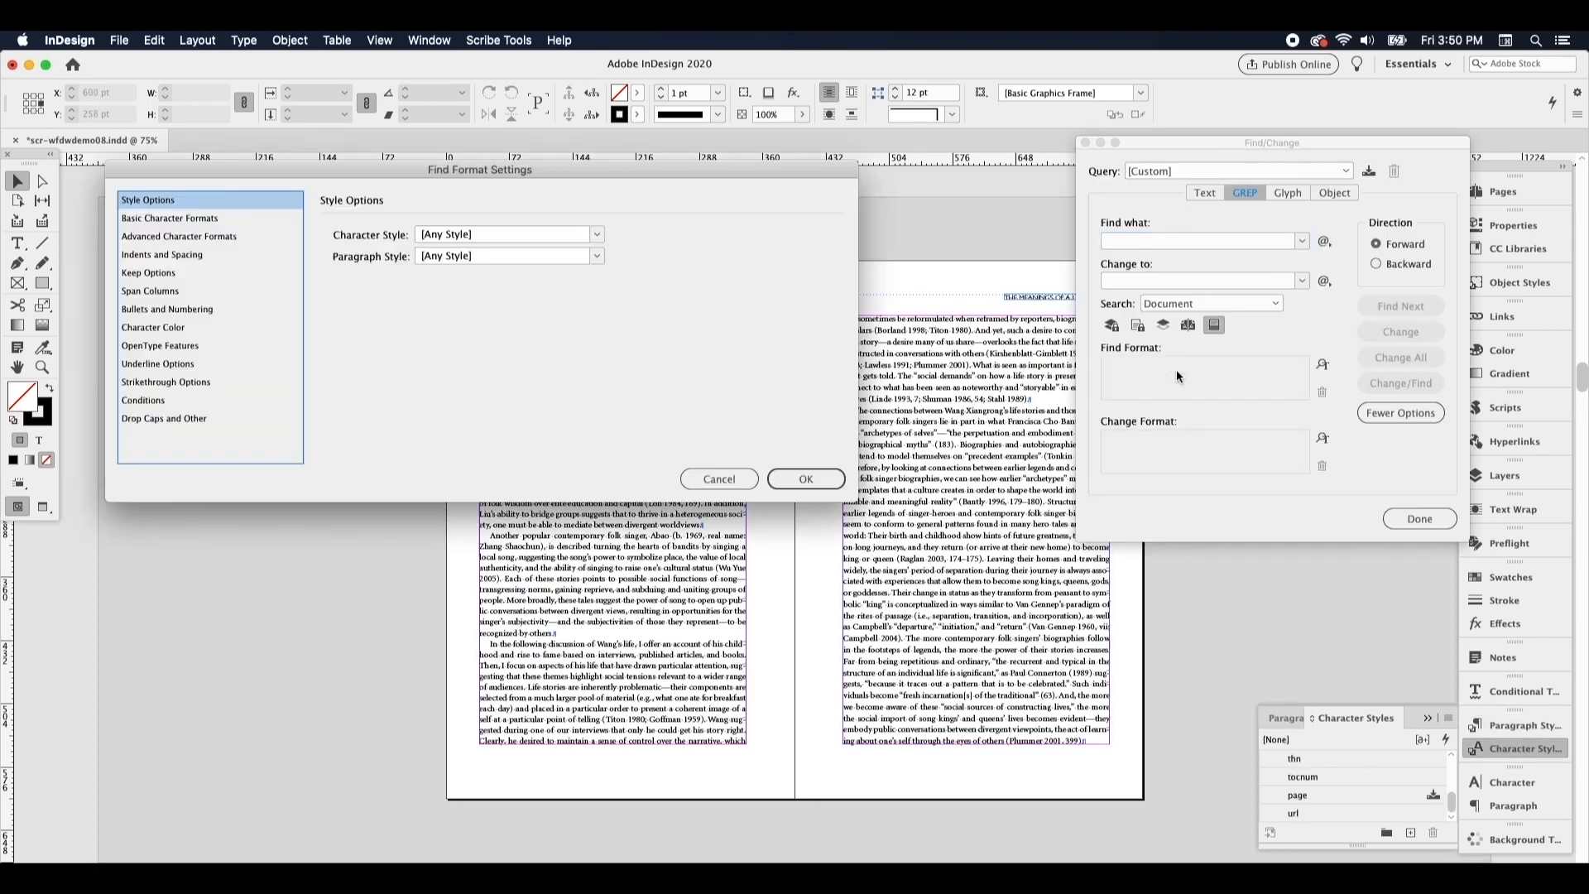
pyautogui.click(520, 232)
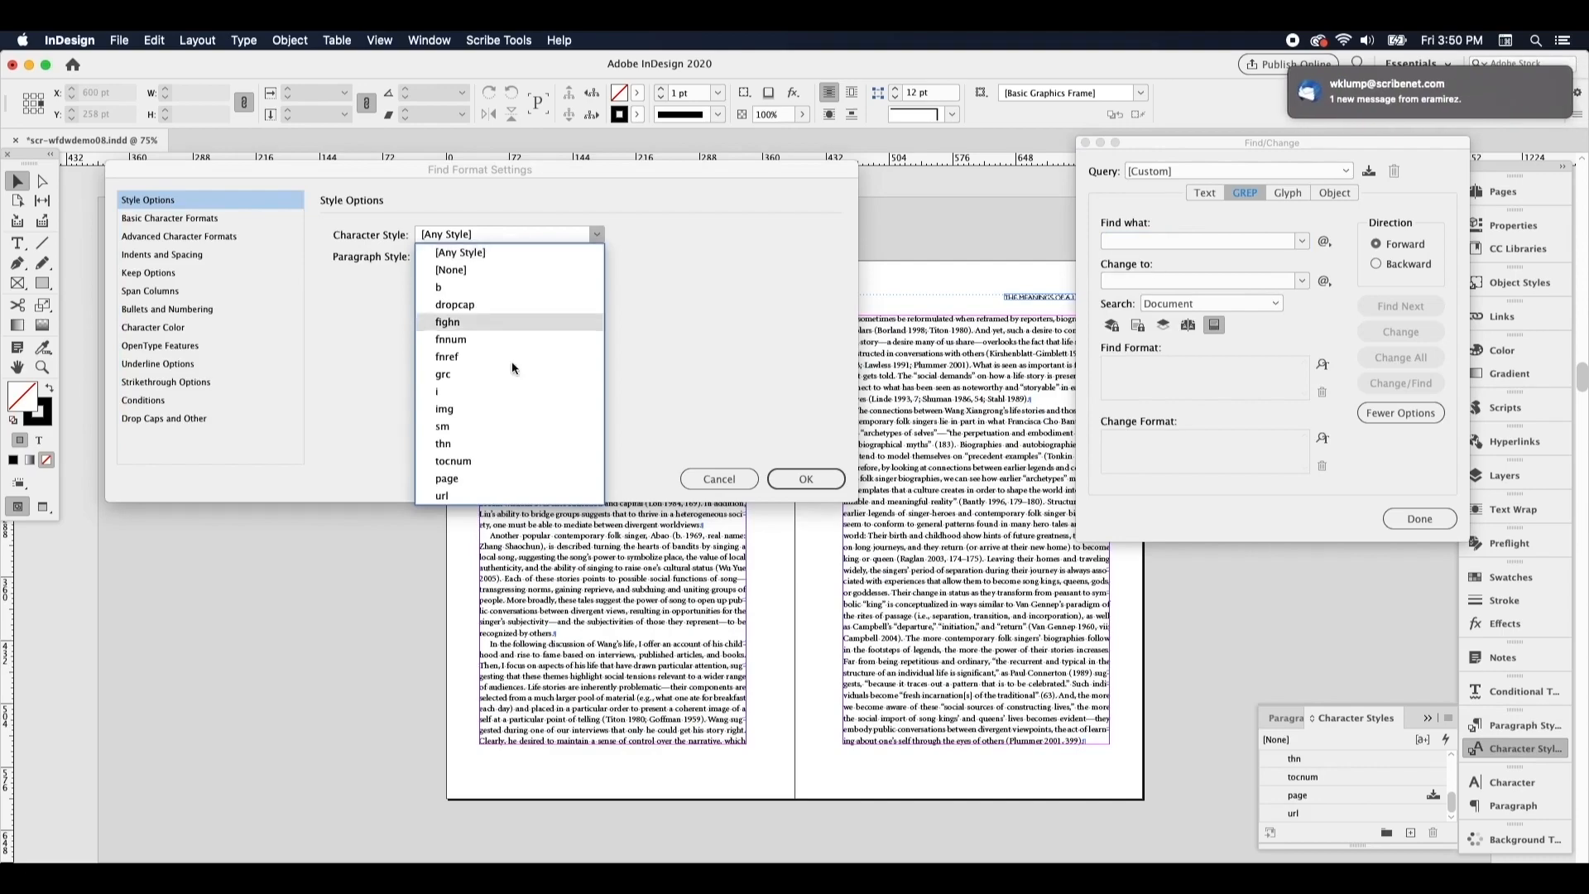
pyautogui.click(497, 488)
pyautogui.click(836, 480)
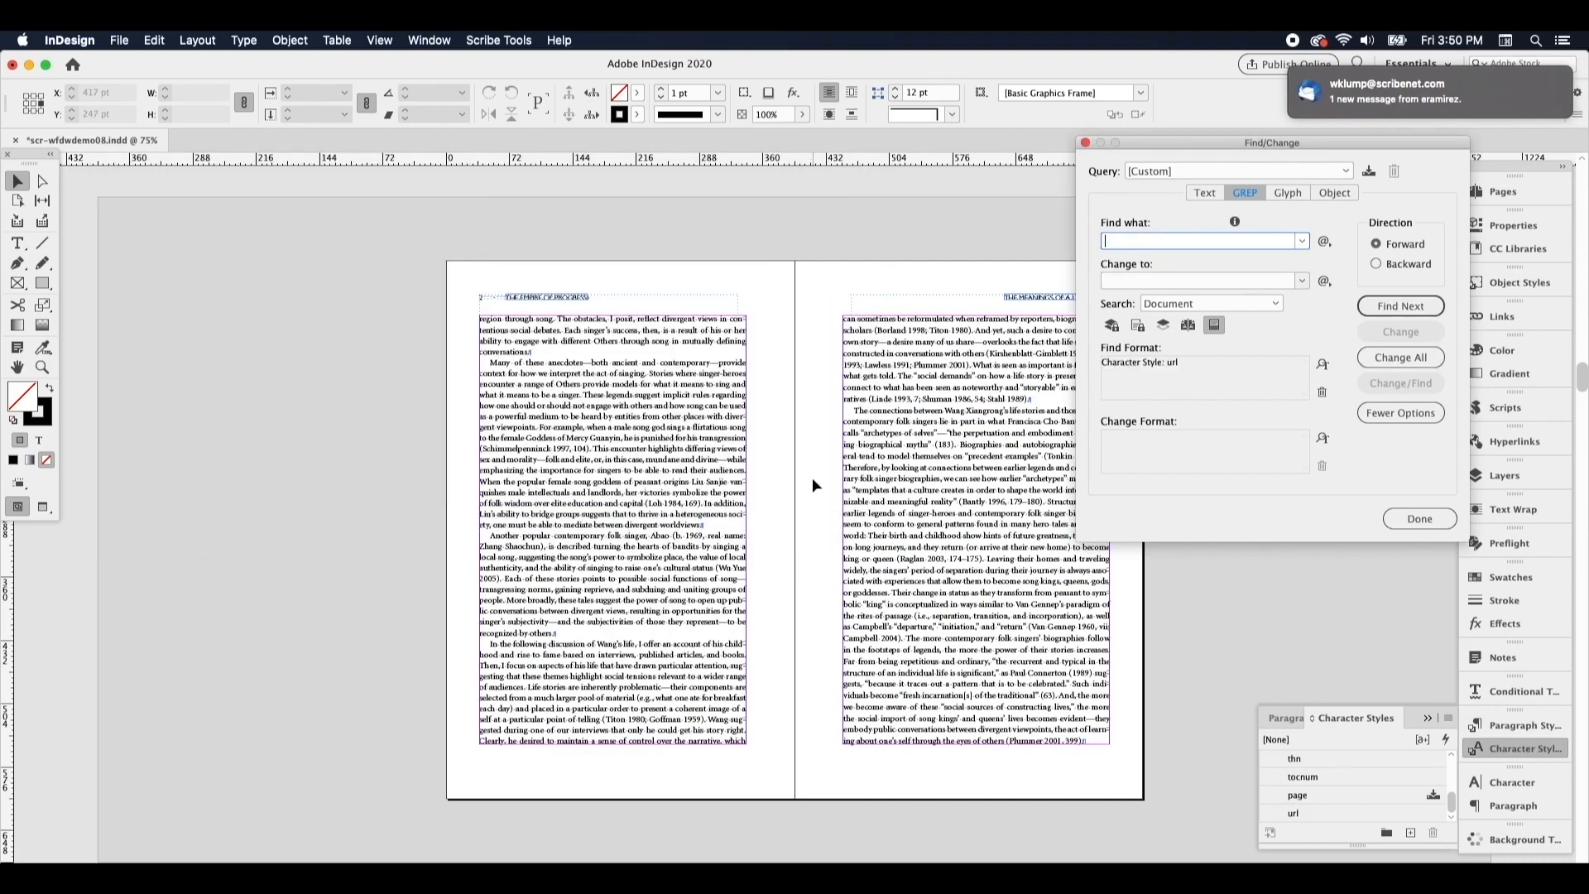
pyautogui.click(1400, 306)
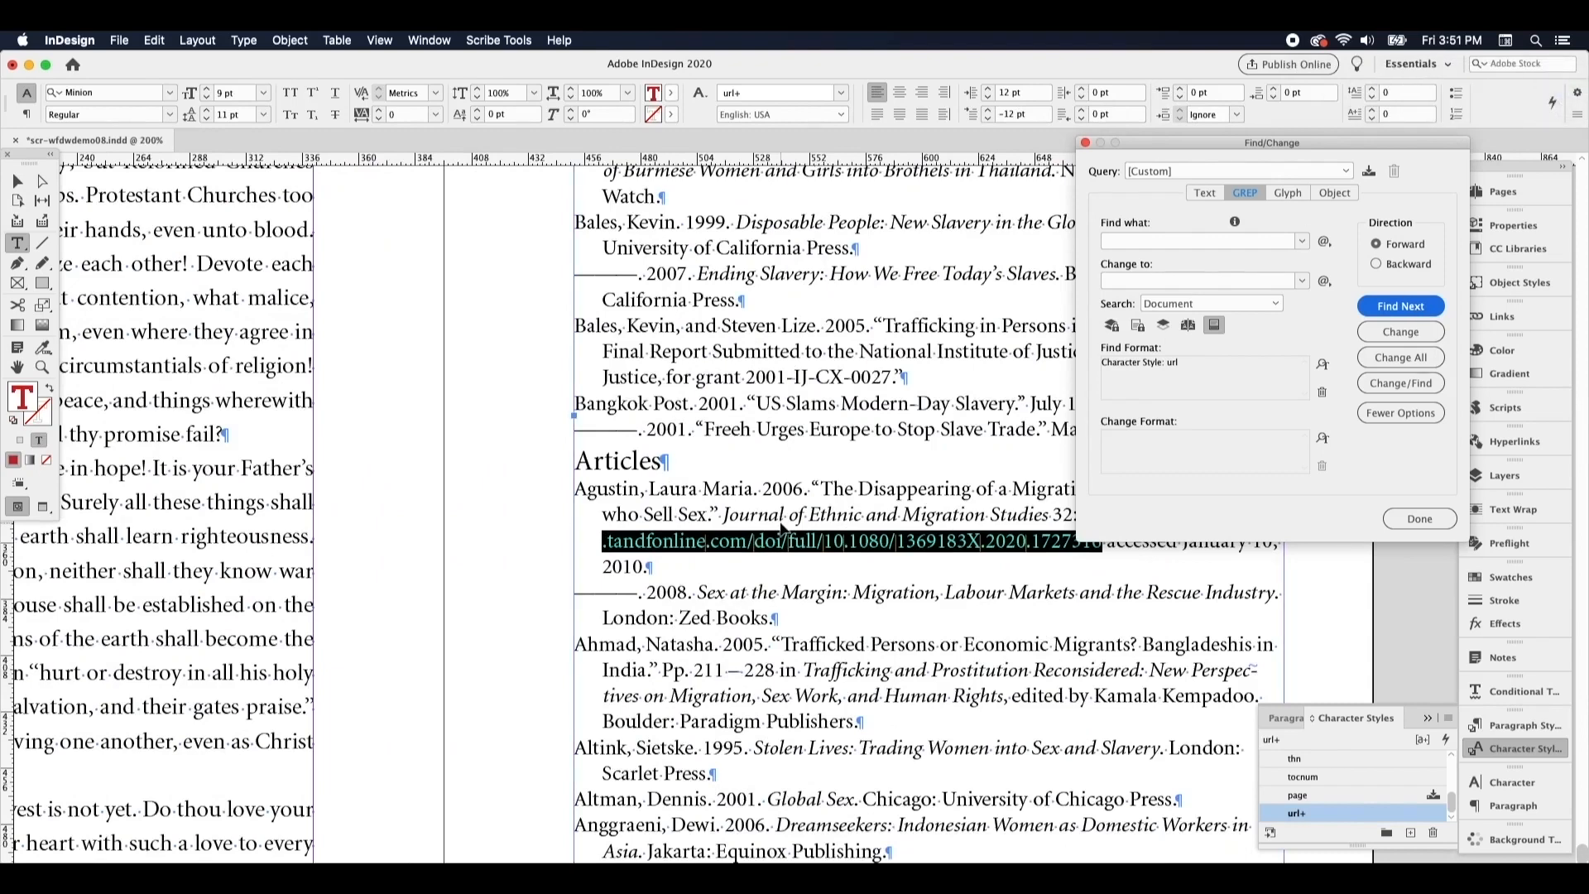
pyautogui.click(746, 452)
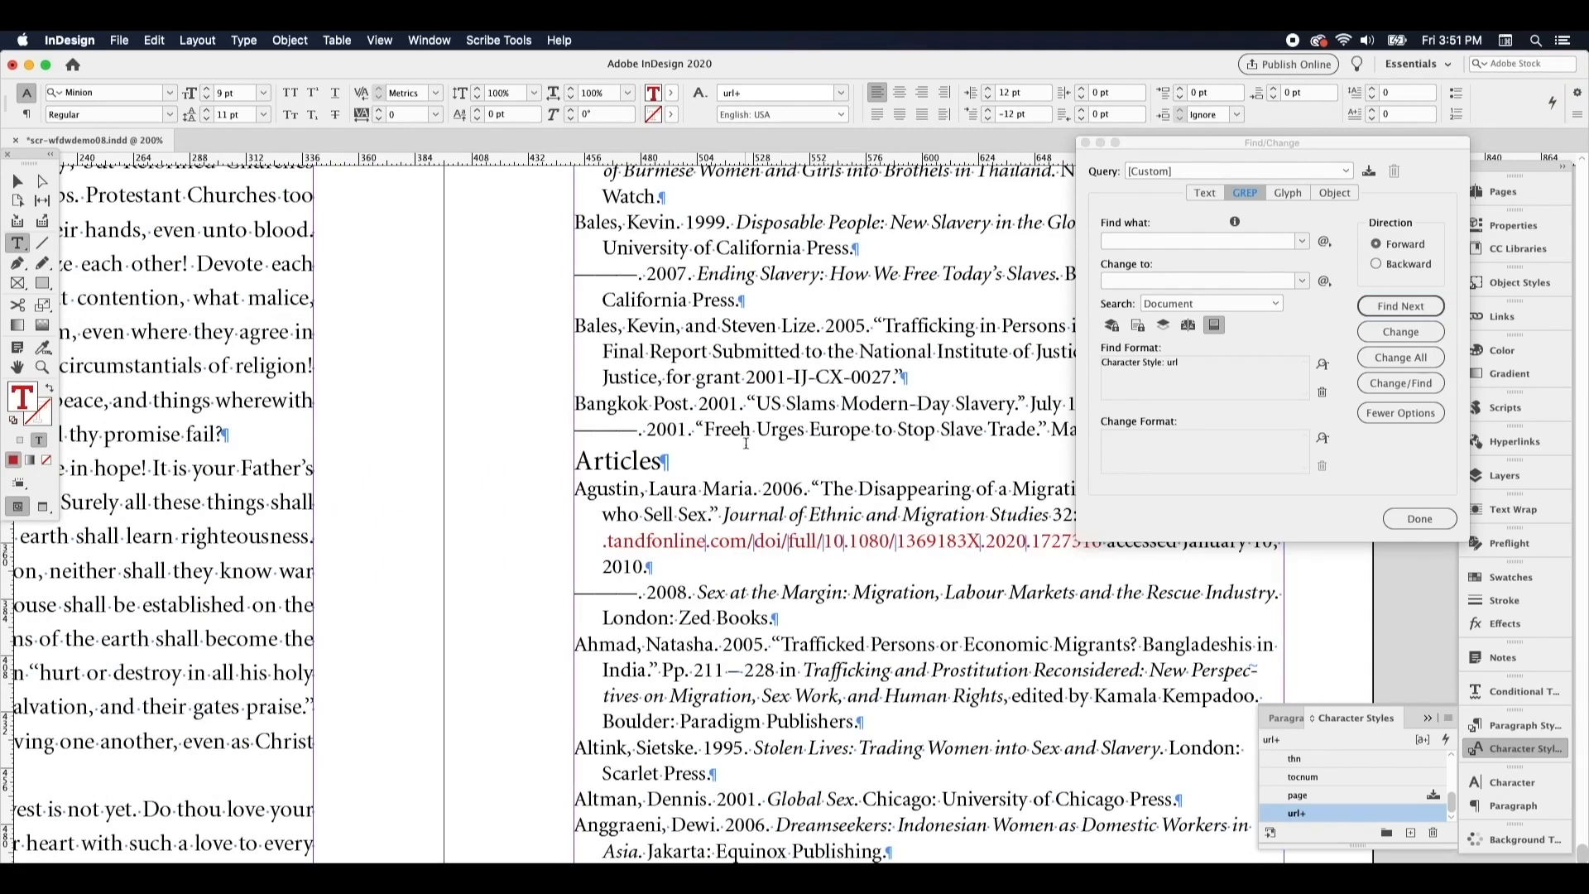
pyautogui.press('super+alt+0')
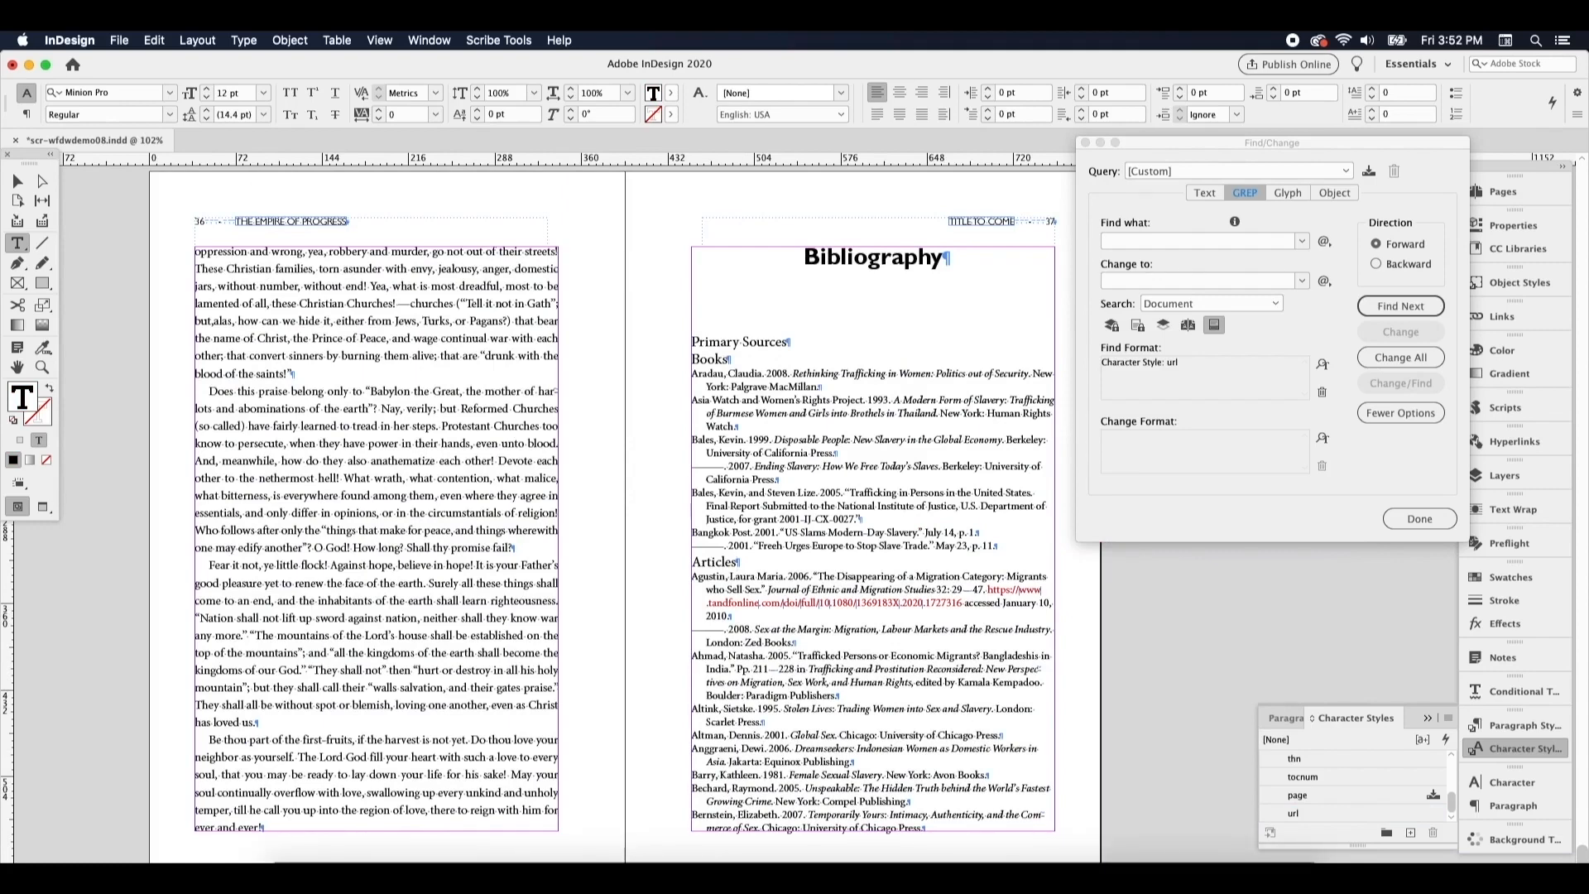
pyautogui.click(1087, 143)
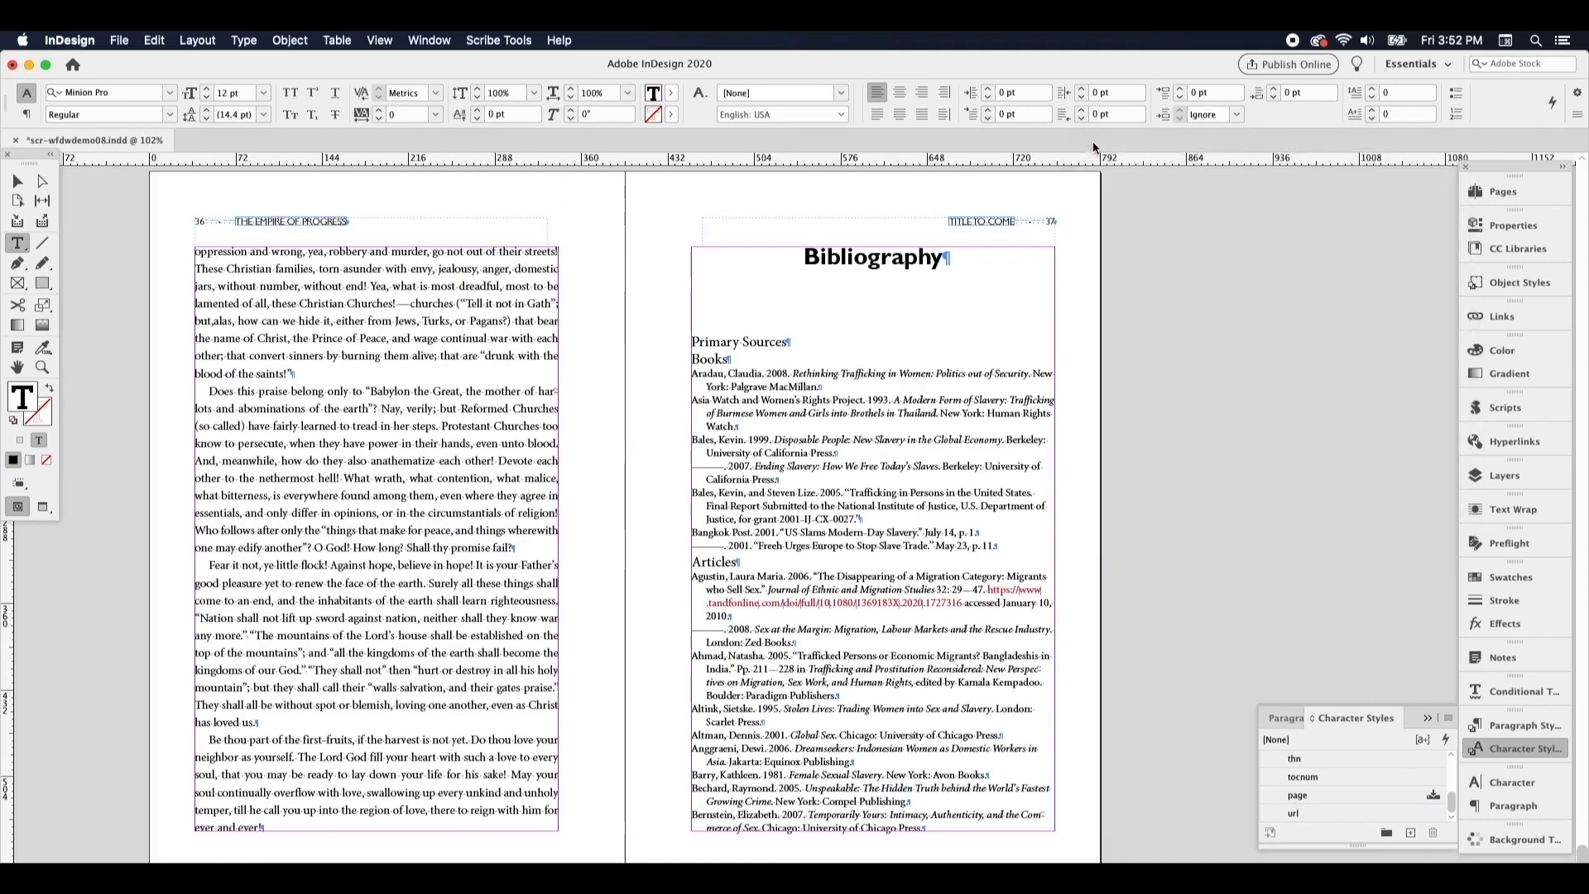
# Apply the Scribe Tools intelligent breaking rules, with all special-phrase and punctuation options enabled and index page ranges left unchecked
pyautogui.click(515, 39)
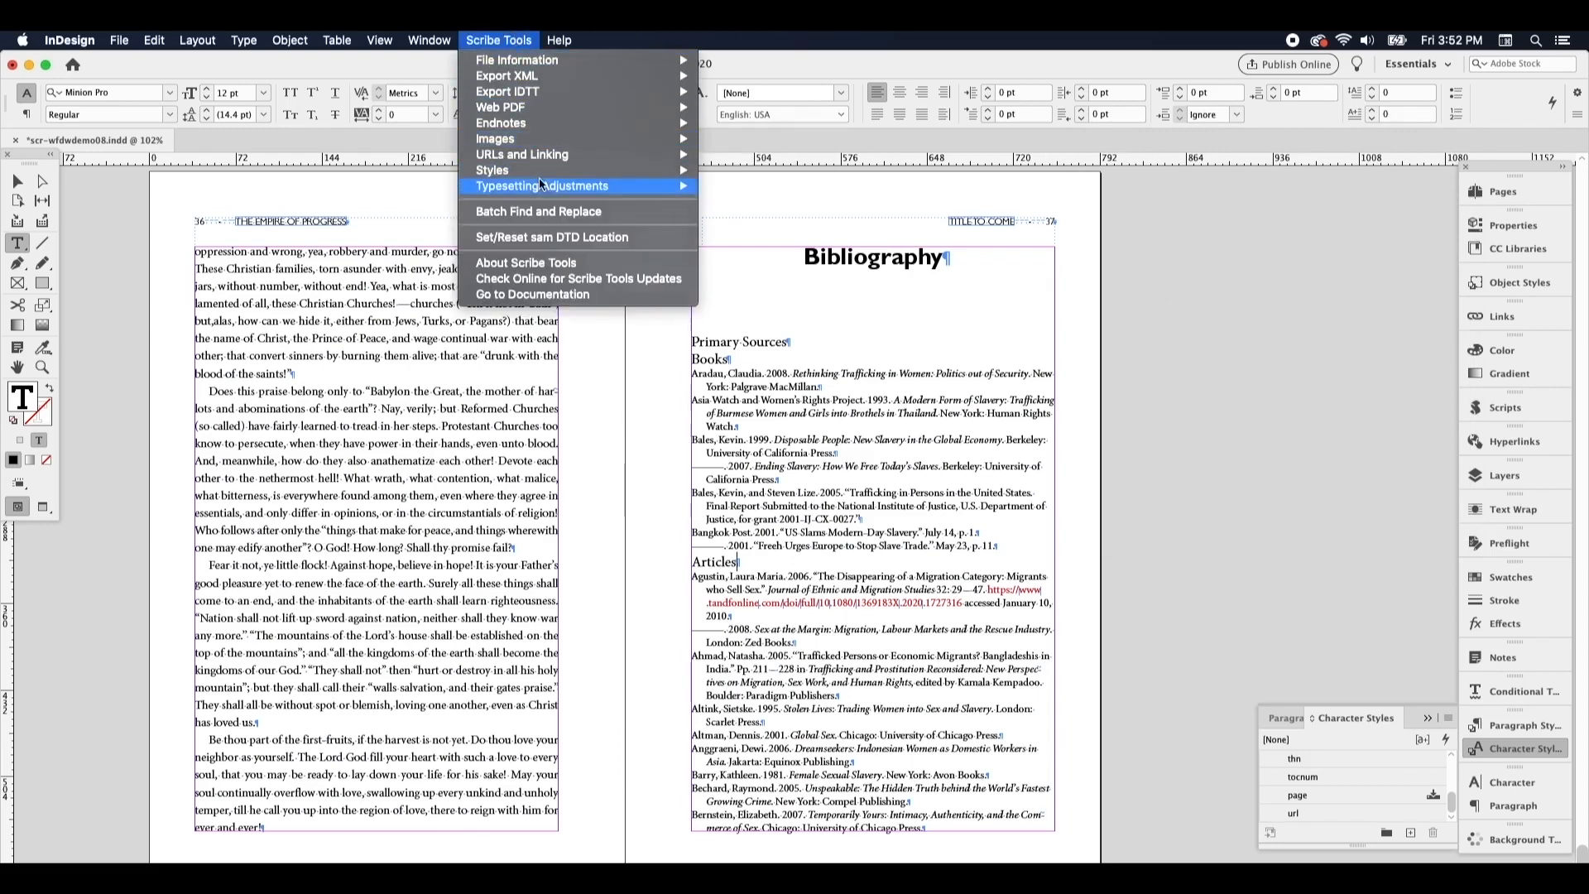
pyautogui.moveTo(546, 196)
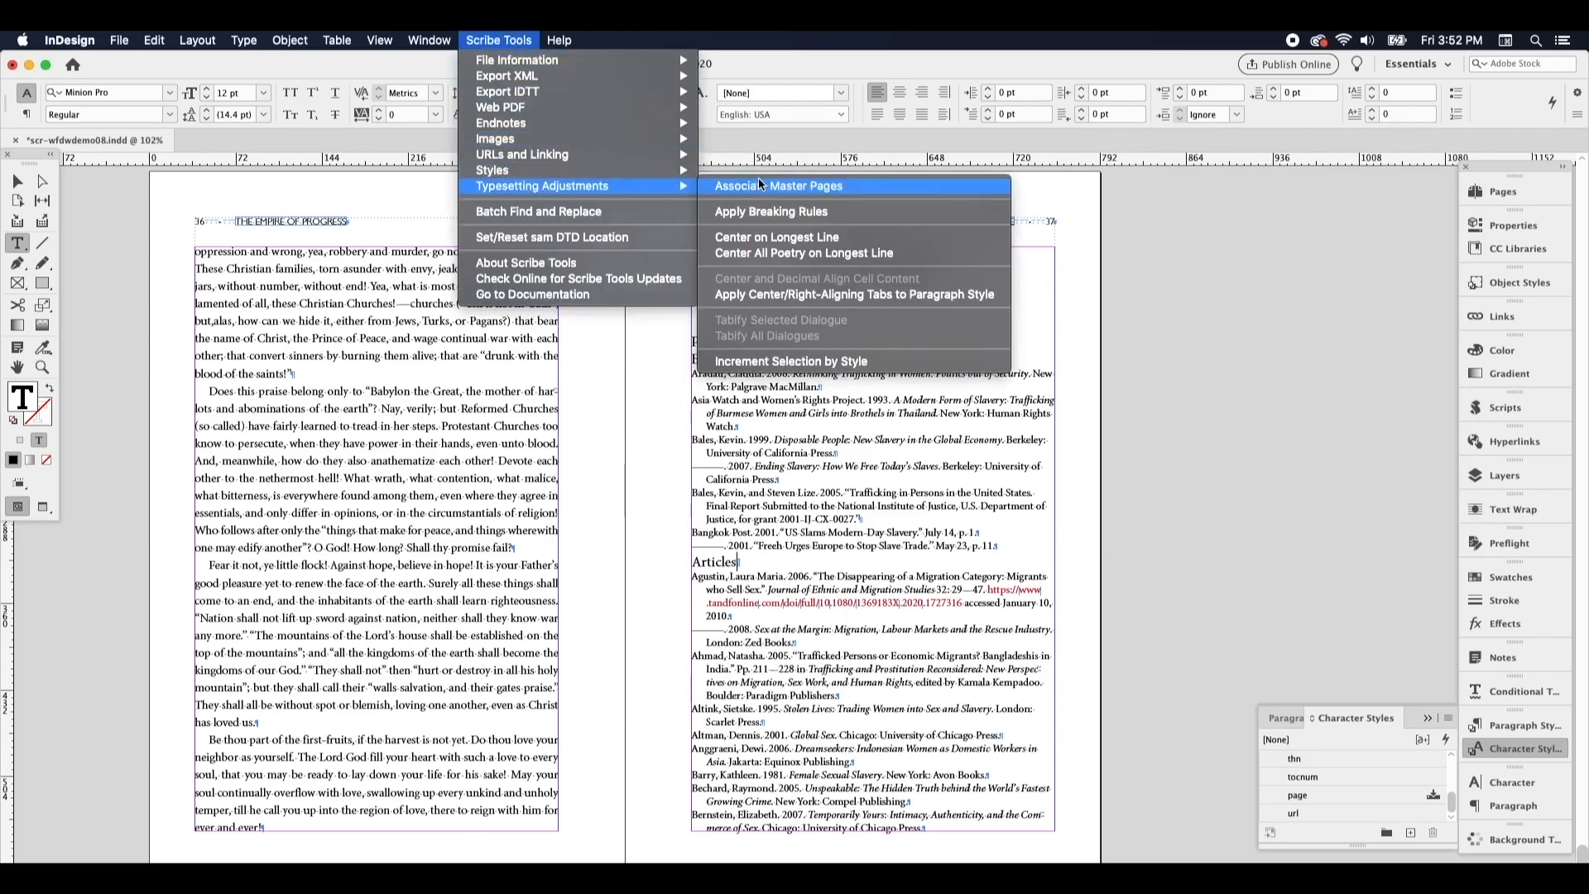
pyautogui.click(833, 212)
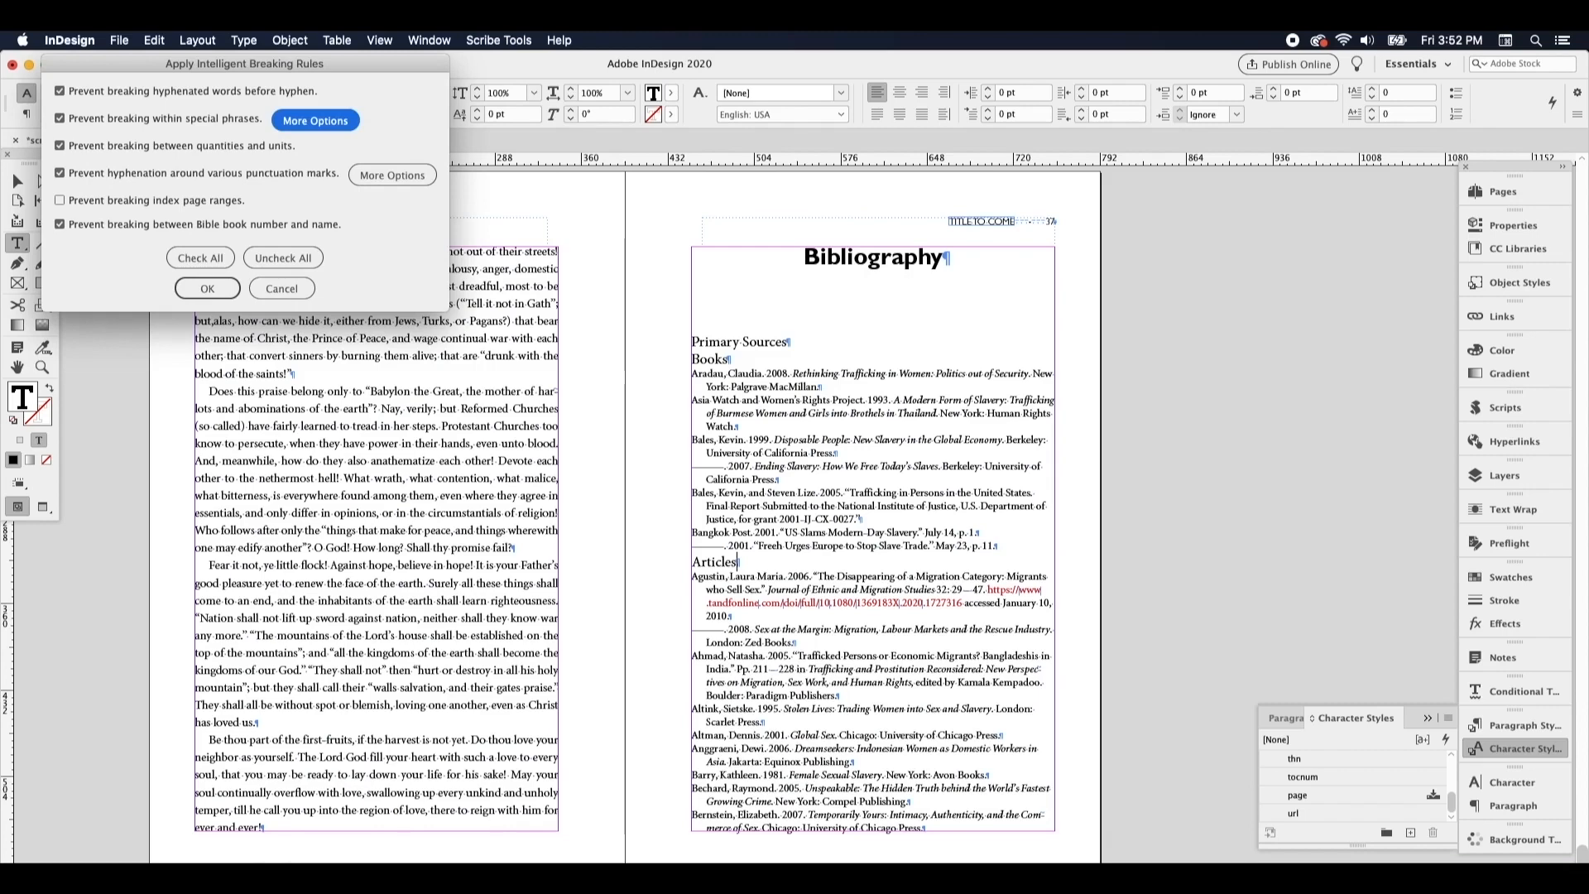
pyautogui.click(345, 125)
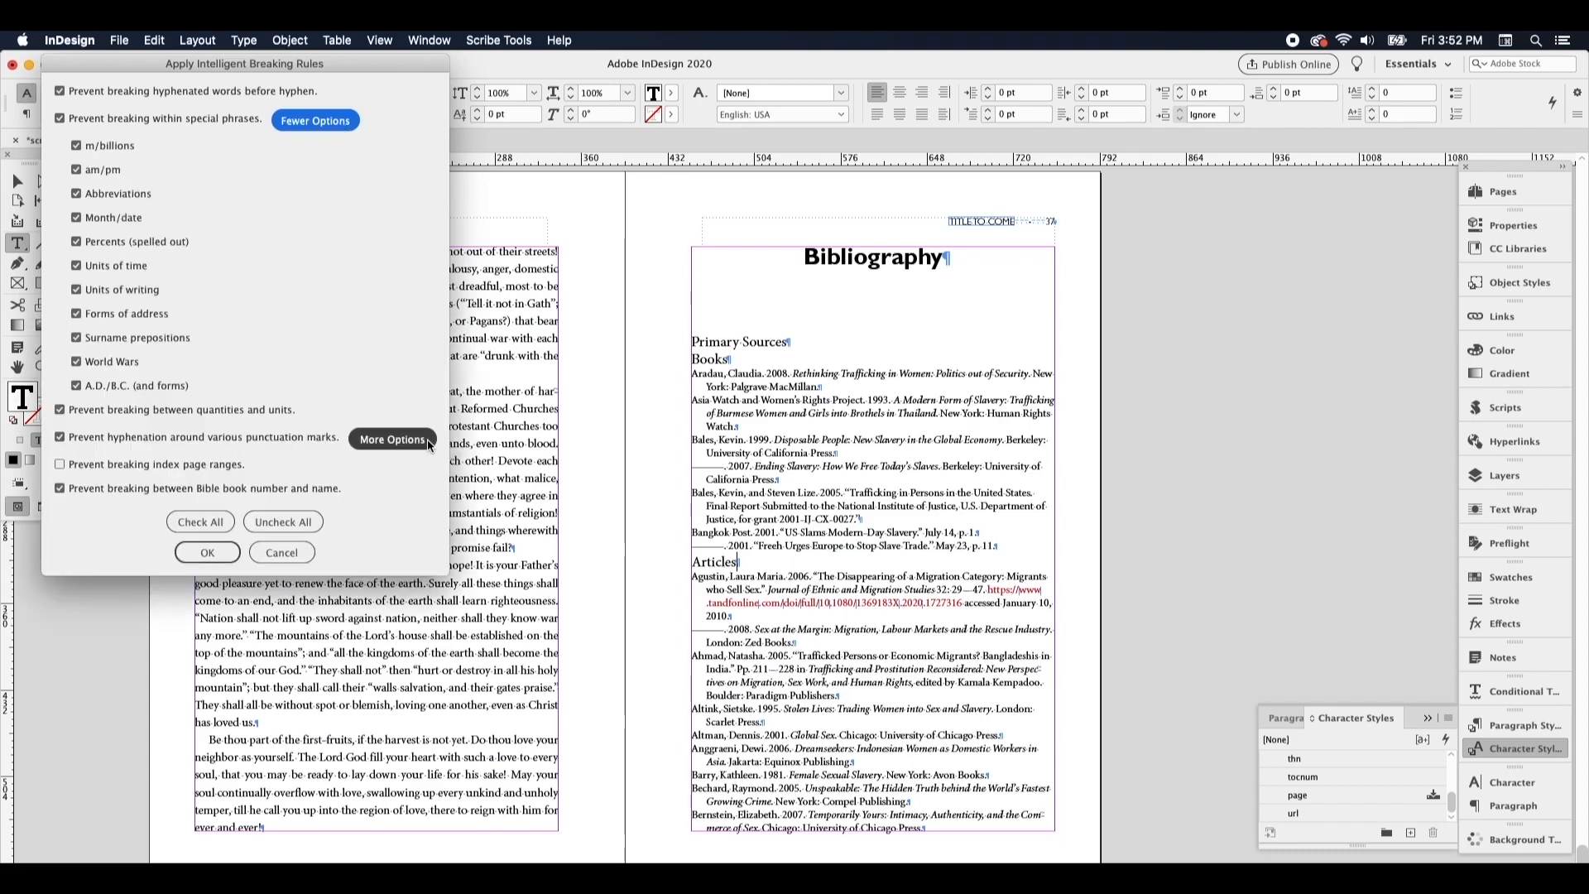
pyautogui.click(392, 439)
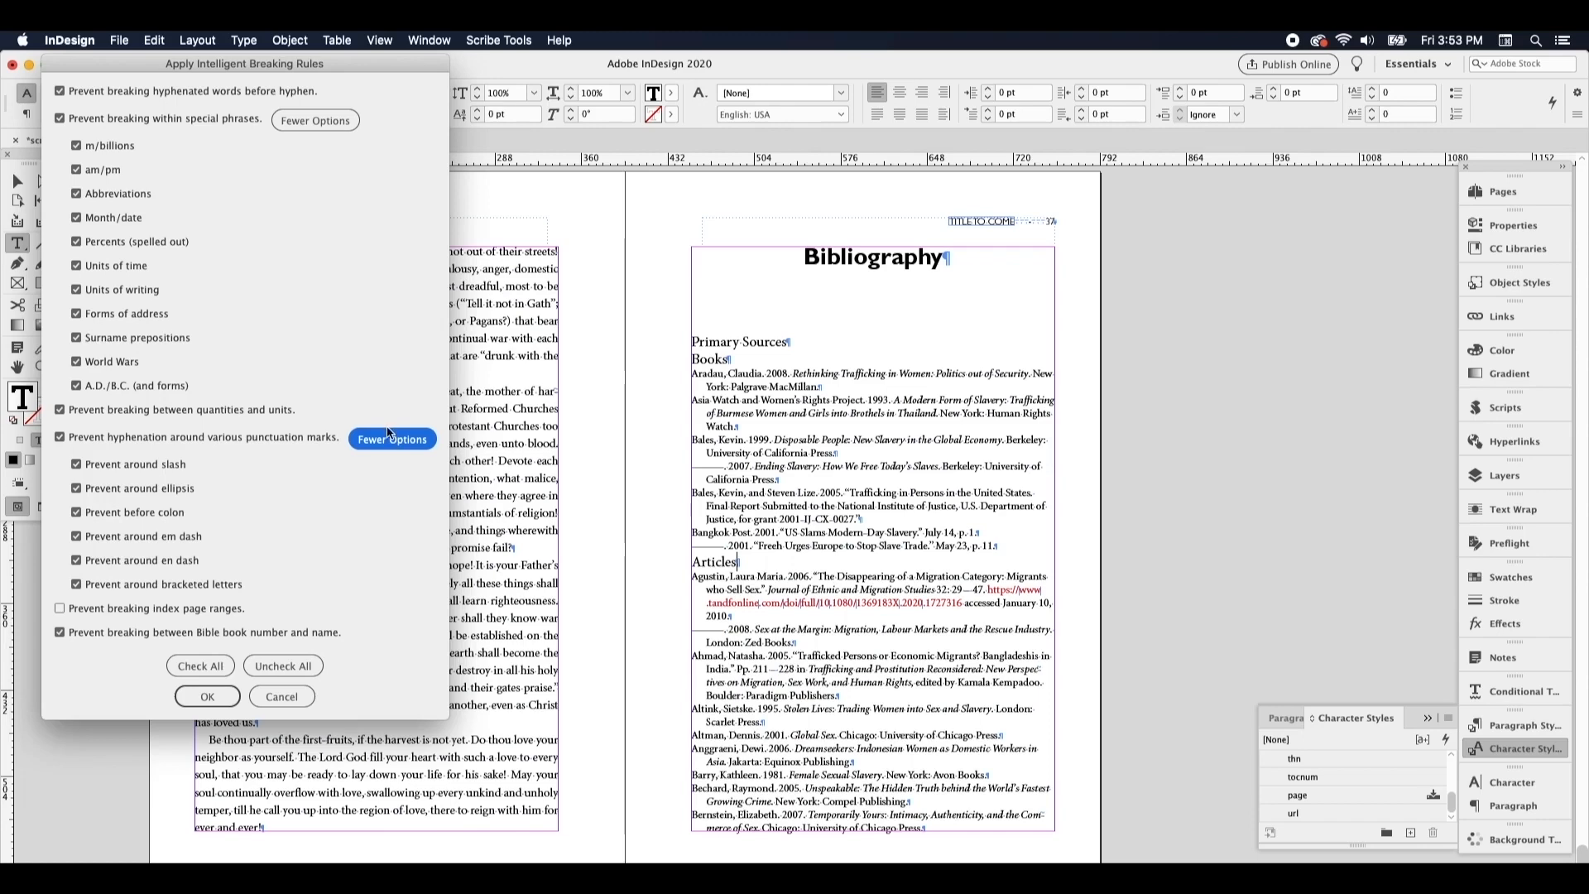
pyautogui.click(219, 699)
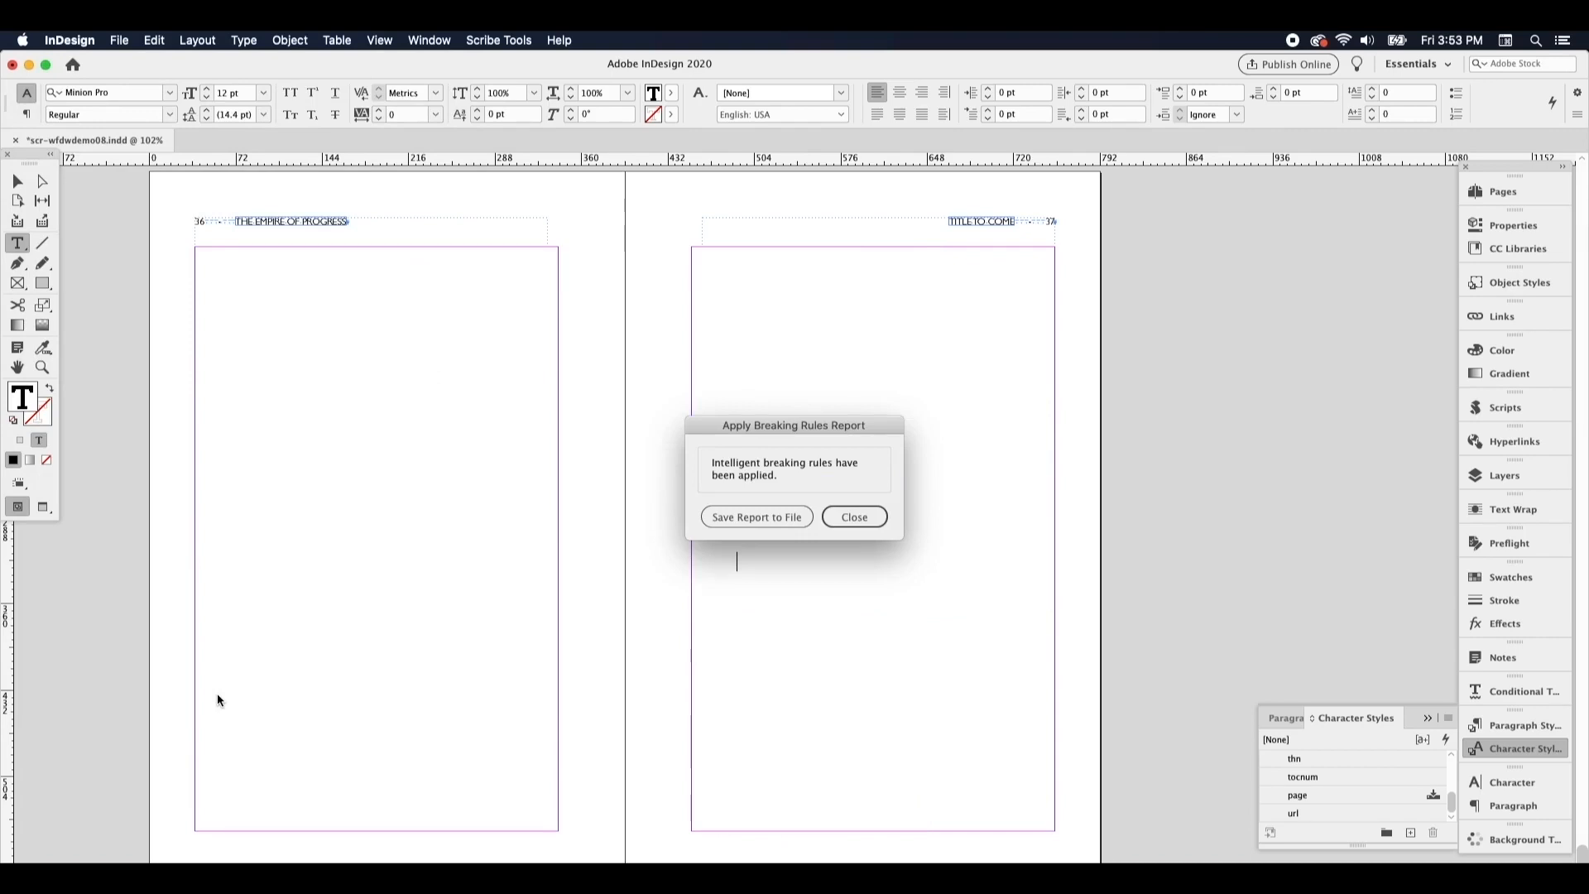
pyautogui.click(869, 517)
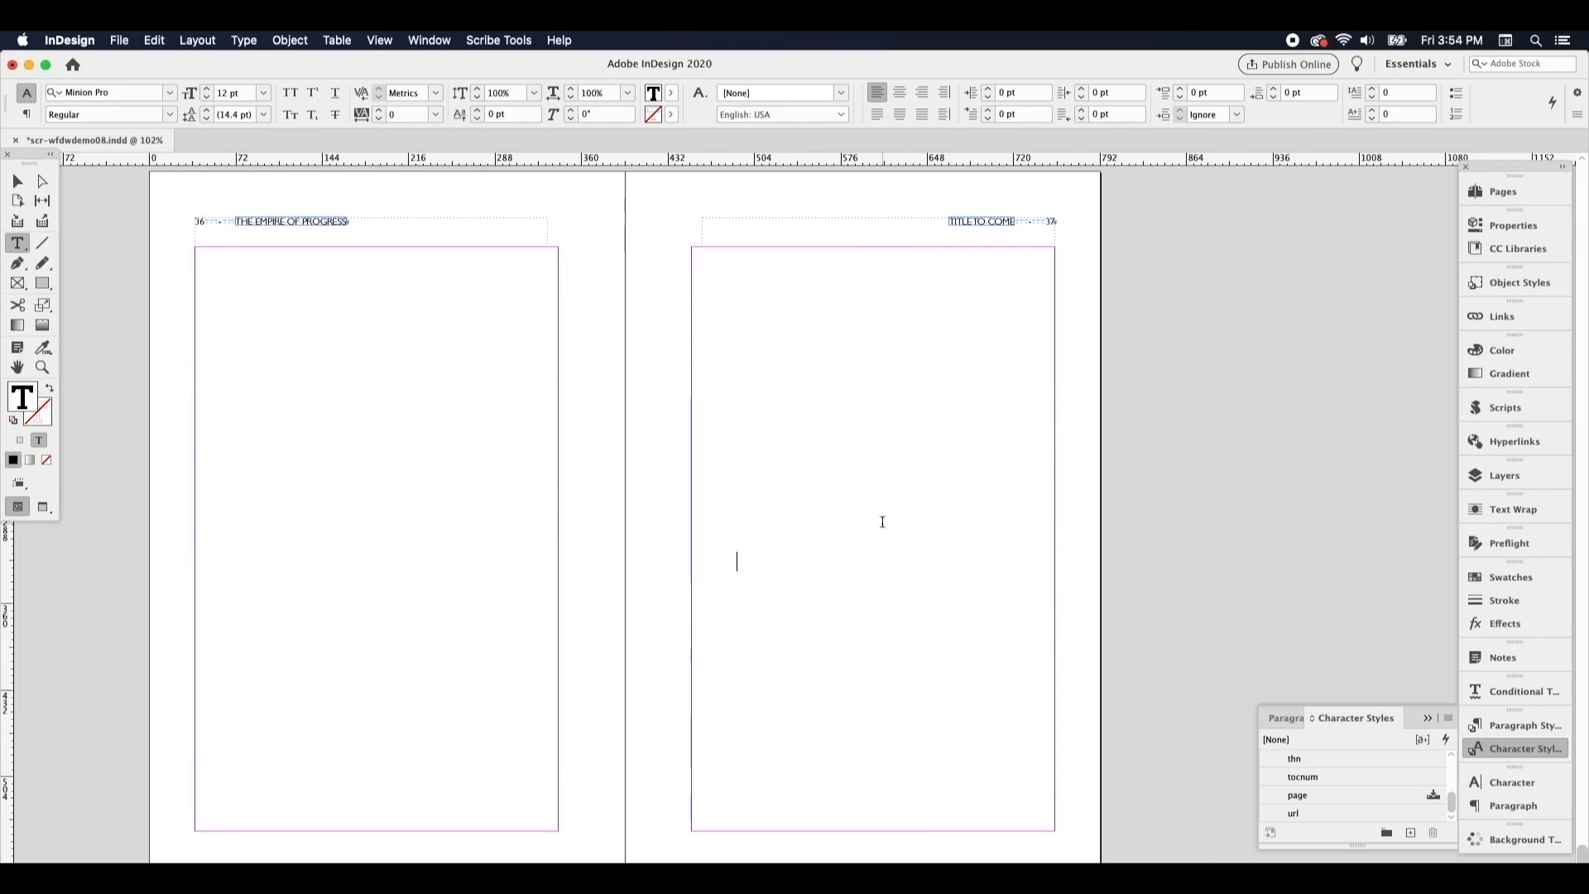